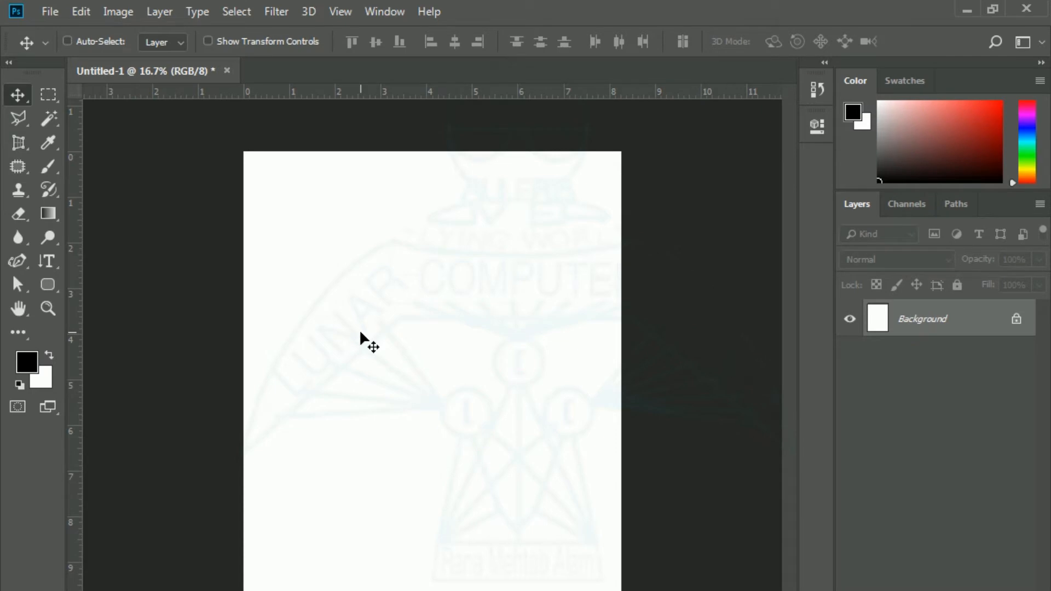
# Step: Add a new empty layer above the background and activate the Brush tool
pyautogui.press('ctrl')
pyautogui.hotkey('ctrl', 'shift', 'alt', 'n')
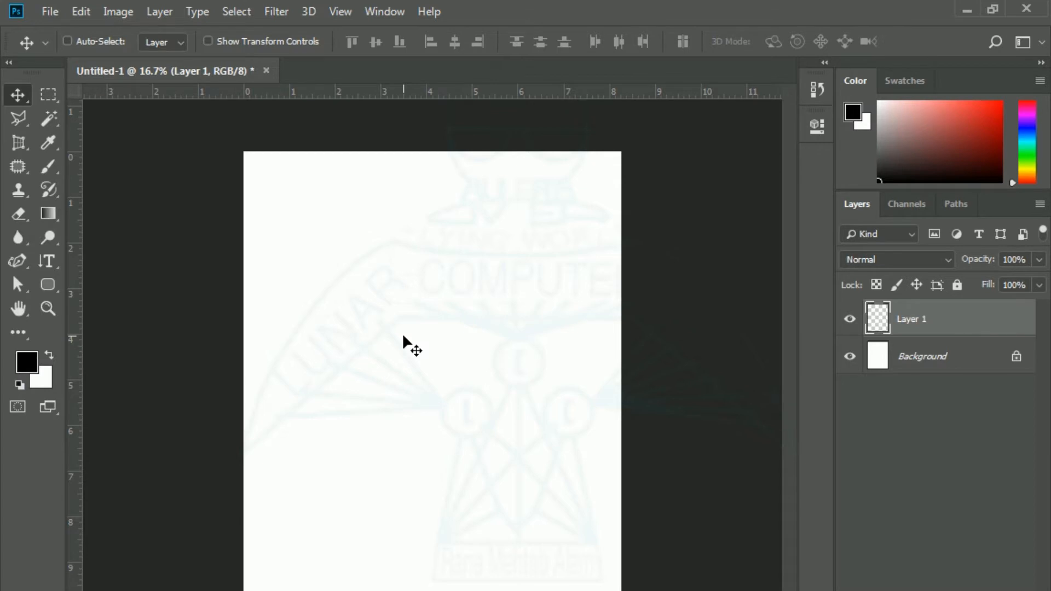
pyautogui.click(56, 171)
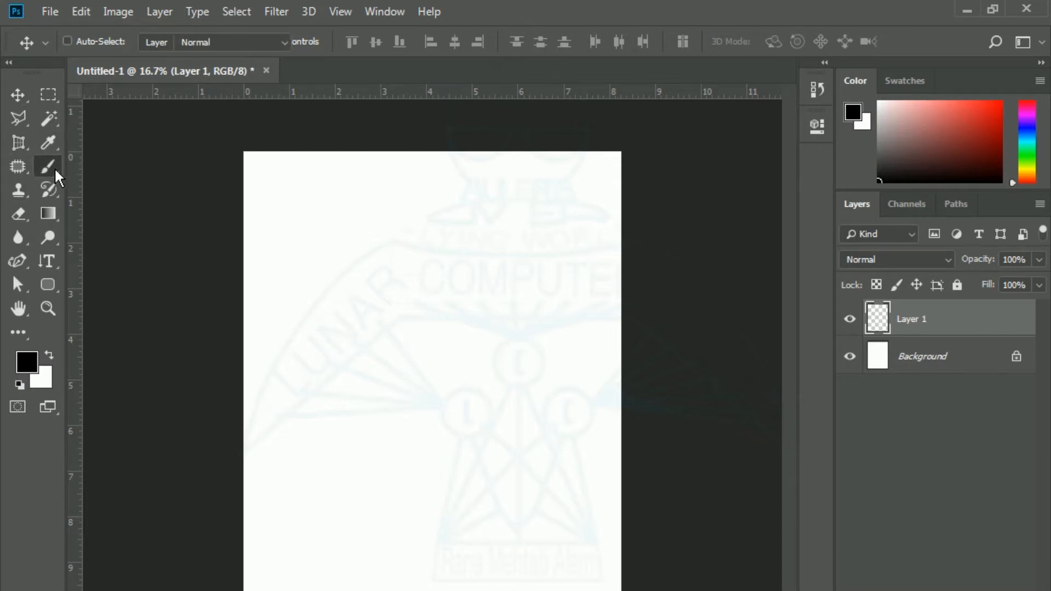
pyautogui.rightClick(54, 166)
pyautogui.click(97, 162)
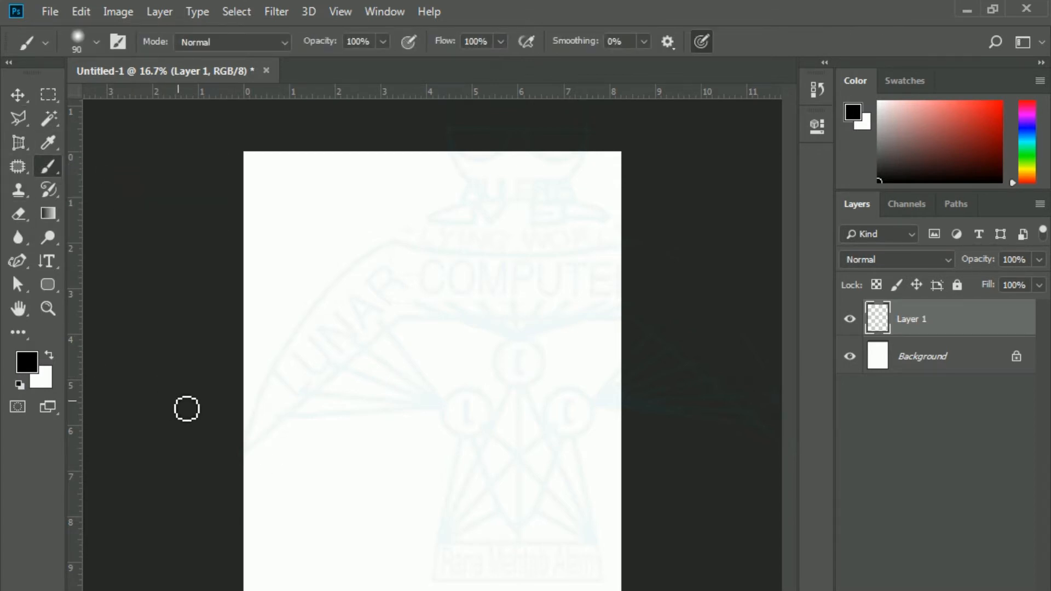
# Step: Set the foreground colour to bright red and paint a wavy vertical stroke in the upper middle of the page
pyautogui.click(27, 362)
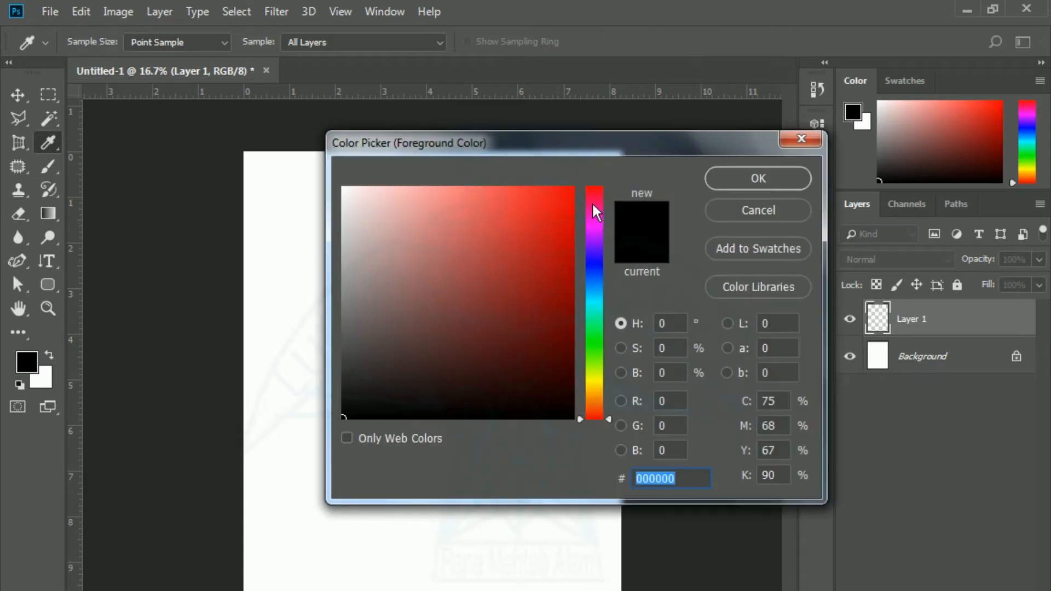
pyautogui.click(544, 206)
pyautogui.click(746, 175)
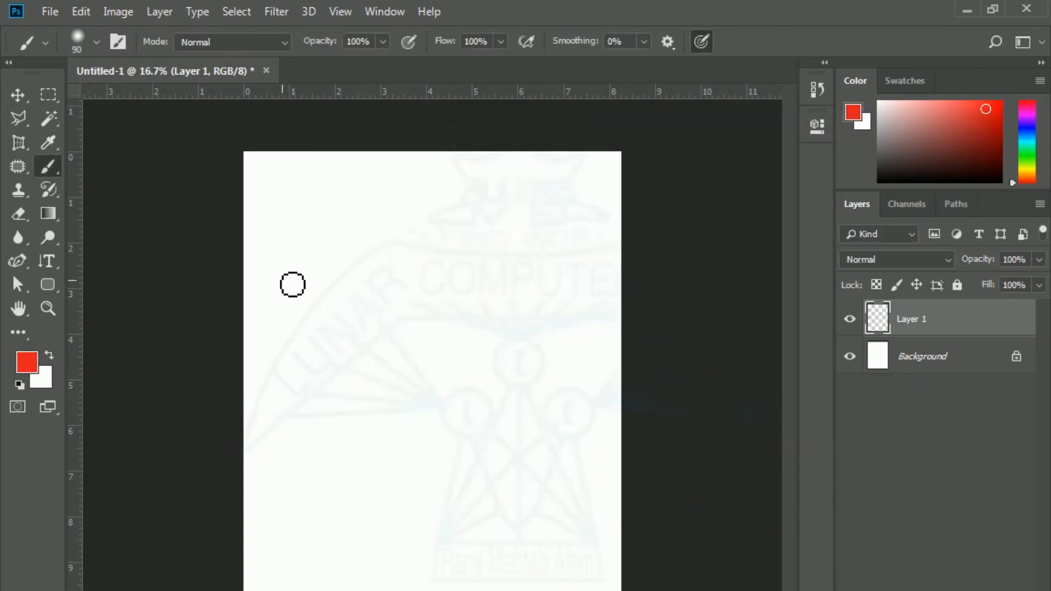
pyautogui.click(426, 218)
pyautogui.moveTo(431, 222)
pyautogui.mouseDown()
pyautogui.moveTo(457, 228)
pyautogui.moveTo(471, 254)
pyautogui.moveTo(450, 297)
pyautogui.moveTo(468, 335)
pyautogui.mouseUp()
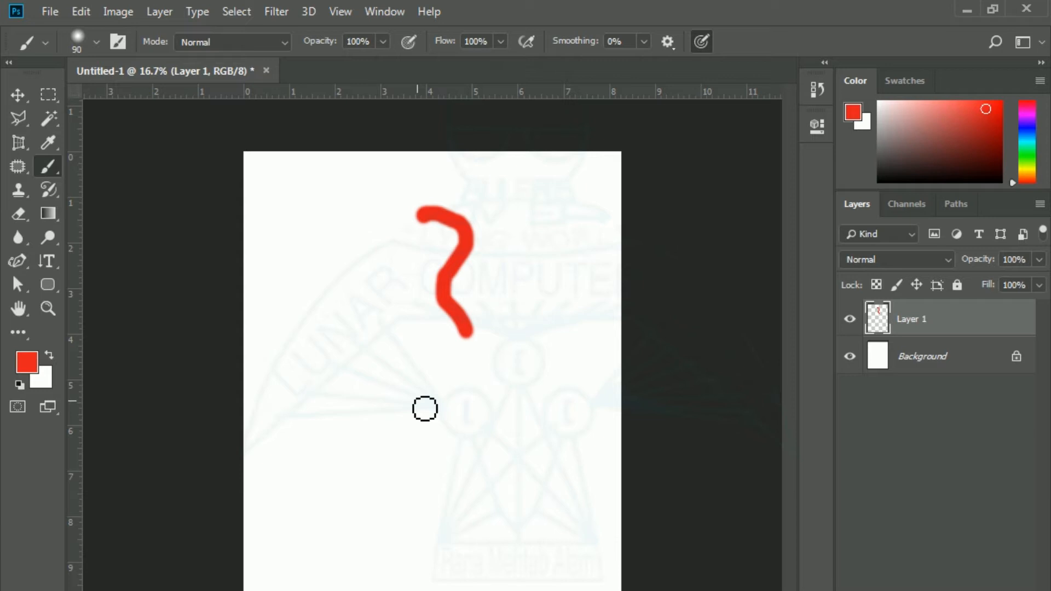
# Step: Reposition the red stroke slightly further left and lower on the page
pyautogui.click(18, 95)
pyautogui.moveTo(449, 311)
pyautogui.mouseDown()
pyautogui.moveTo(410, 313)
pyautogui.moveTo(479, 298)
pyautogui.moveTo(491, 280)
pyautogui.mouseUp()
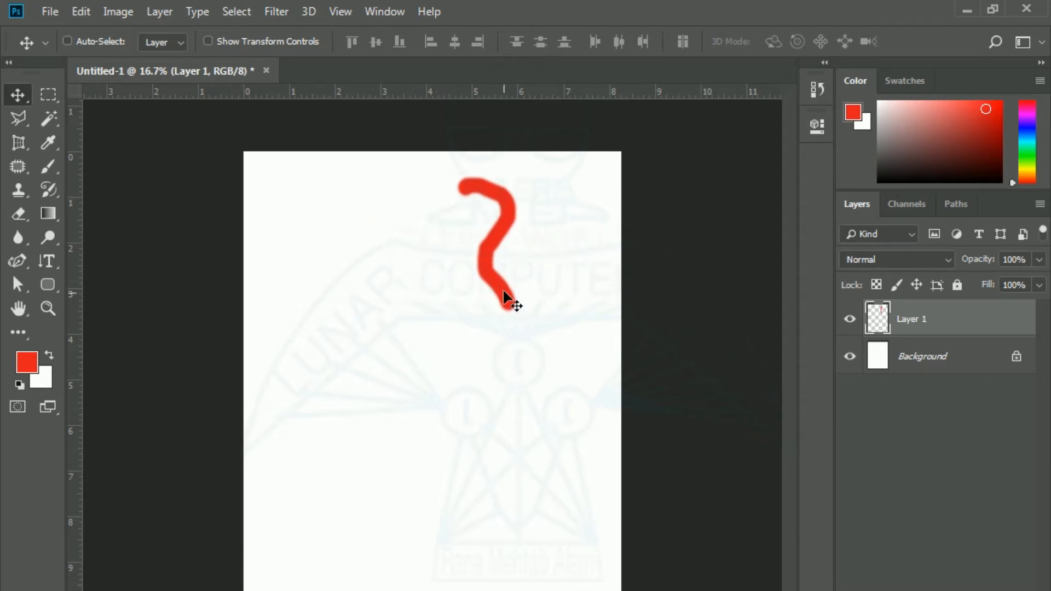
pyautogui.moveTo(507, 300)
pyautogui.mouseDown()
pyautogui.moveTo(448, 335)
pyautogui.moveTo(423, 331)
pyautogui.mouseUp()
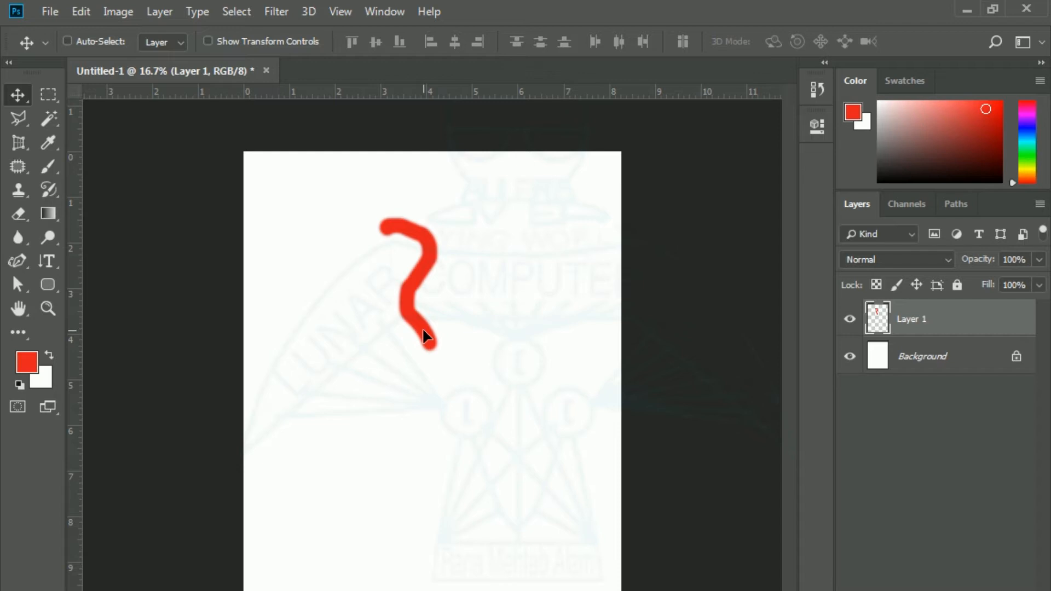
# Step: Rotate the red stroke 30° clockwise about its own centre with Free Transform
pyautogui.press('ctrl')
pyautogui.hotkey('ctrl', 't')
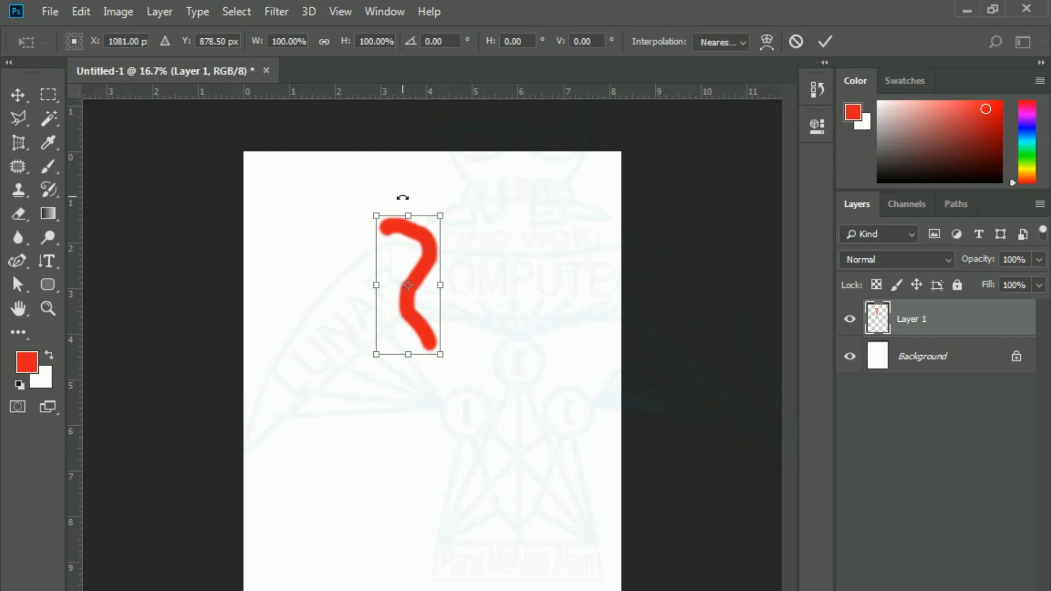
pyautogui.moveTo(399, 201); pyautogui.dragTo(448, 212)
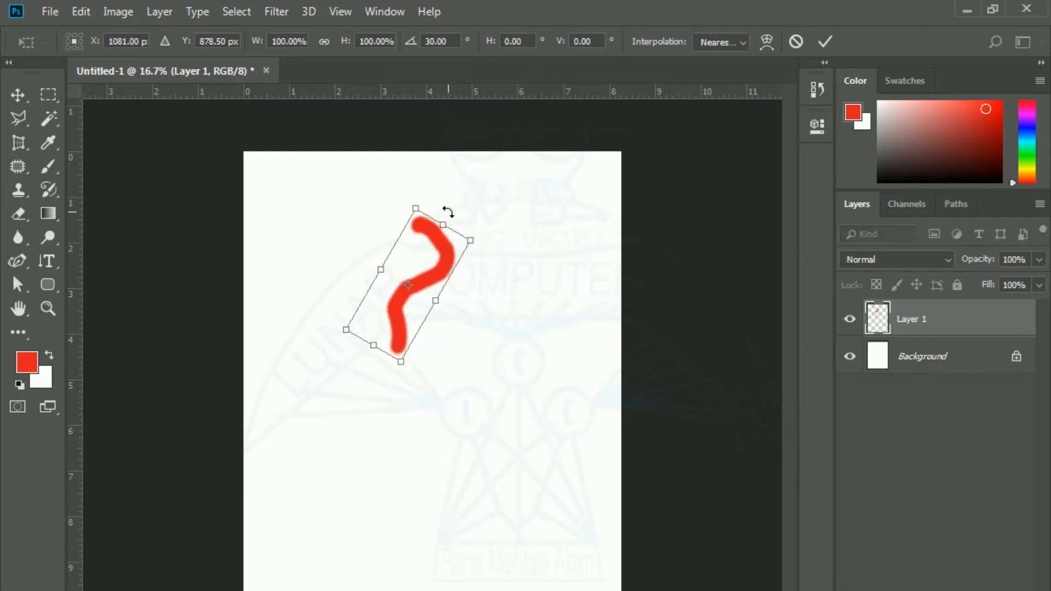
pyautogui.click(824, 43)
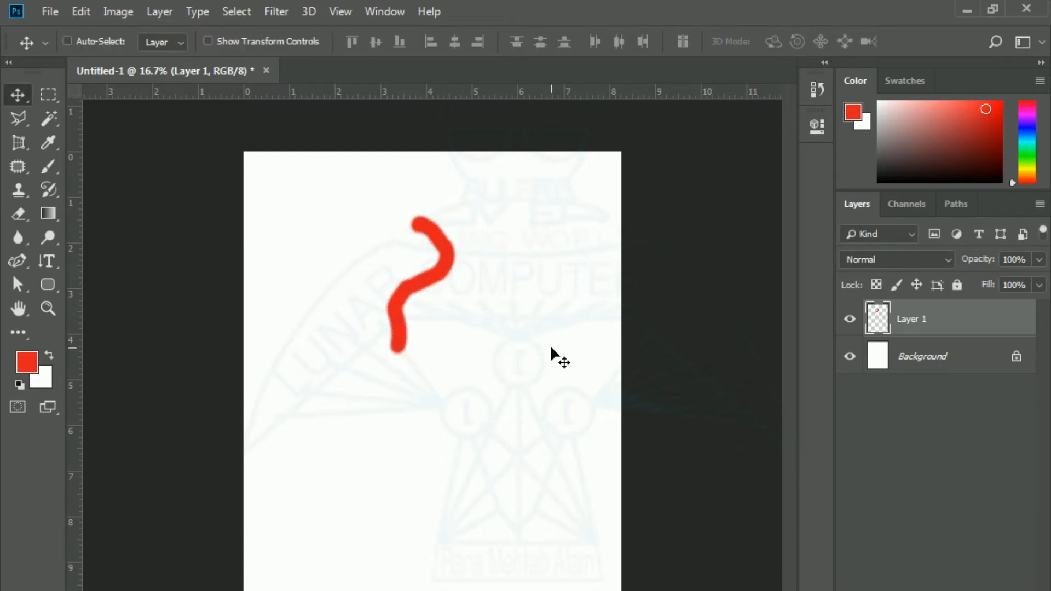
# Step: Try repeating the 30° rotation on successive copies of the stroke around its own centre
pyautogui.press('ctrl')
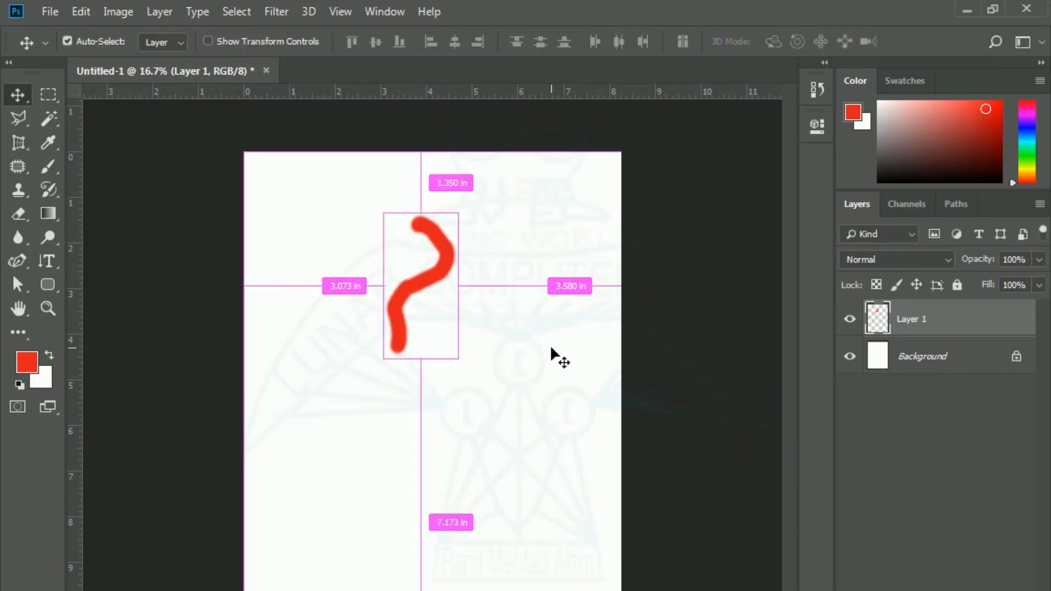
pyautogui.hotkey('ctrl', 'alt', 'shift', 't')
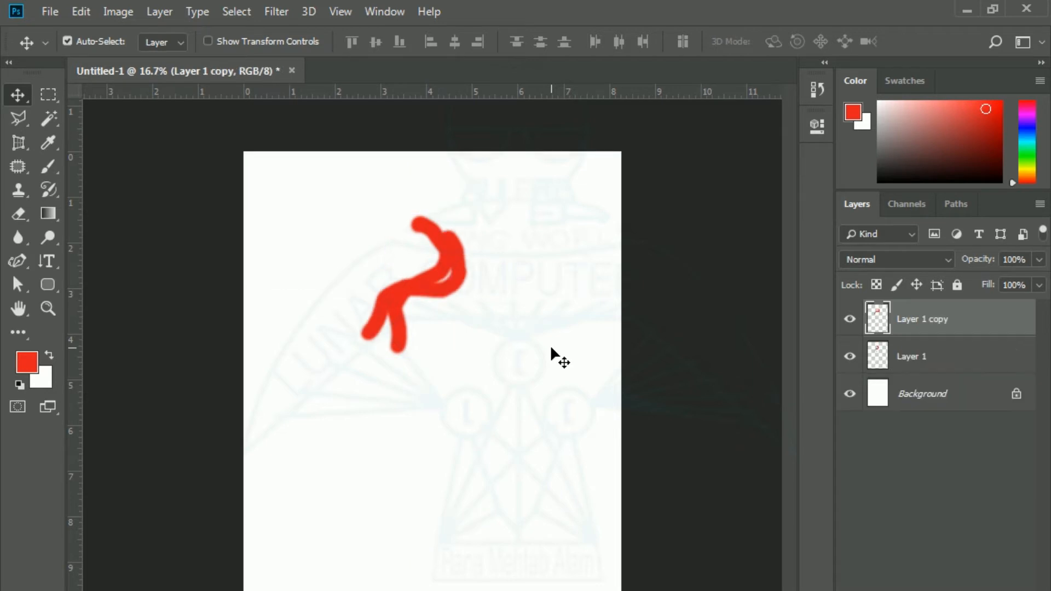
pyautogui.hotkey('ctrl', 'alt', 'shift', 't')
pyautogui.hotkey('ctrl', 'alt', 'shift', 't')
pyautogui.hotkey('ctrl', 'alt', 'shift', 't')
pyautogui.hotkey('ctrl', 'alt', 'shift', 't')
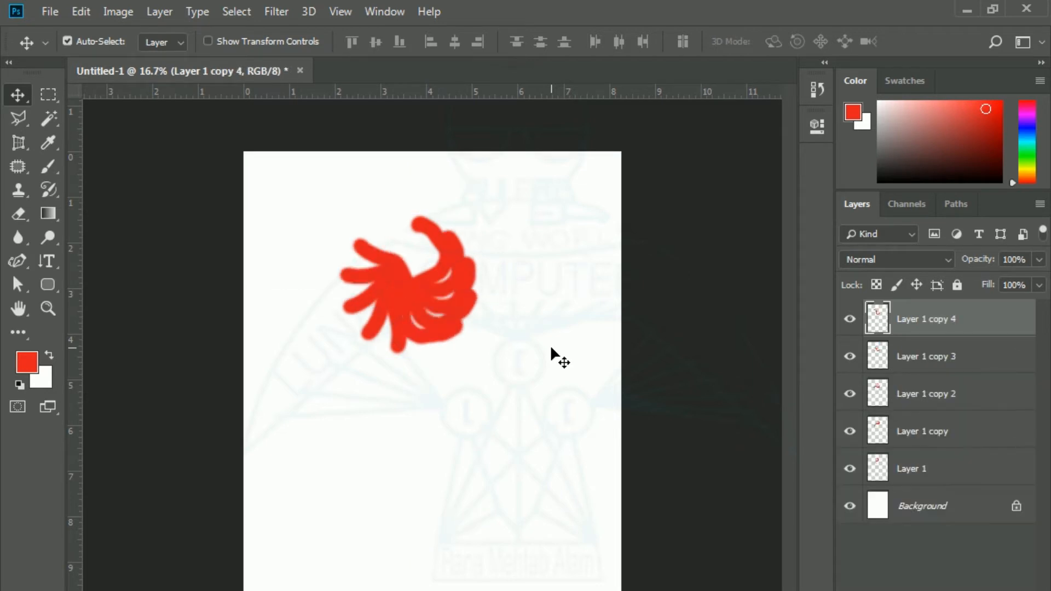
pyautogui.hotkey('ctrl', 'alt', 'shift', 't')
pyautogui.hotkey('ctrl', 'alt', 'shift', 't')
pyautogui.hotkey('ctrl', 'alt', 'shift', 't')
pyautogui.hotkey('ctrl', 'alt', 'shift', 't')
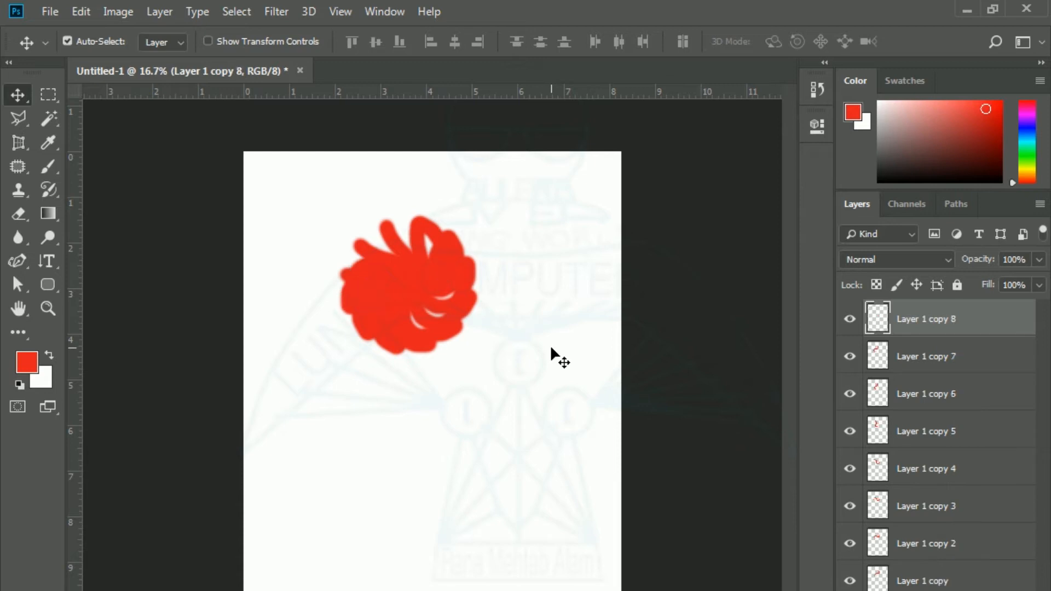
pyautogui.hotkey('ctrl', 'alt', 'shift', 't')
pyautogui.hotkey('ctrl', 'alt', 'shift', 't')
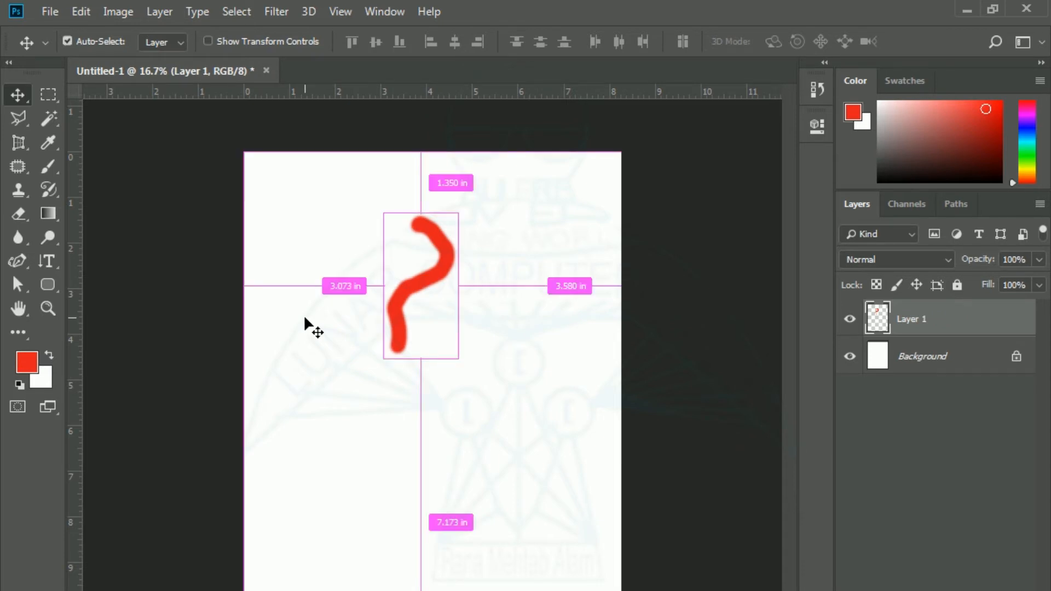
# Step: Place the transform pivot just below the stroke's lower end and rotate the stroke by -30° around it
pyautogui.hotkey('ctrl', 't')
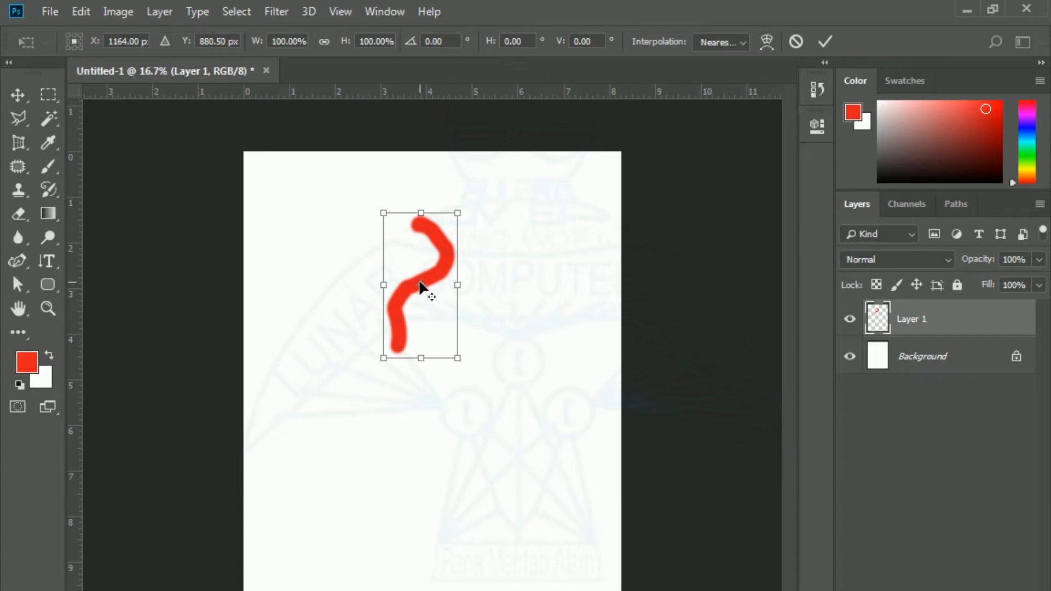
pyautogui.moveTo(421, 289); pyautogui.dragTo(396, 361)
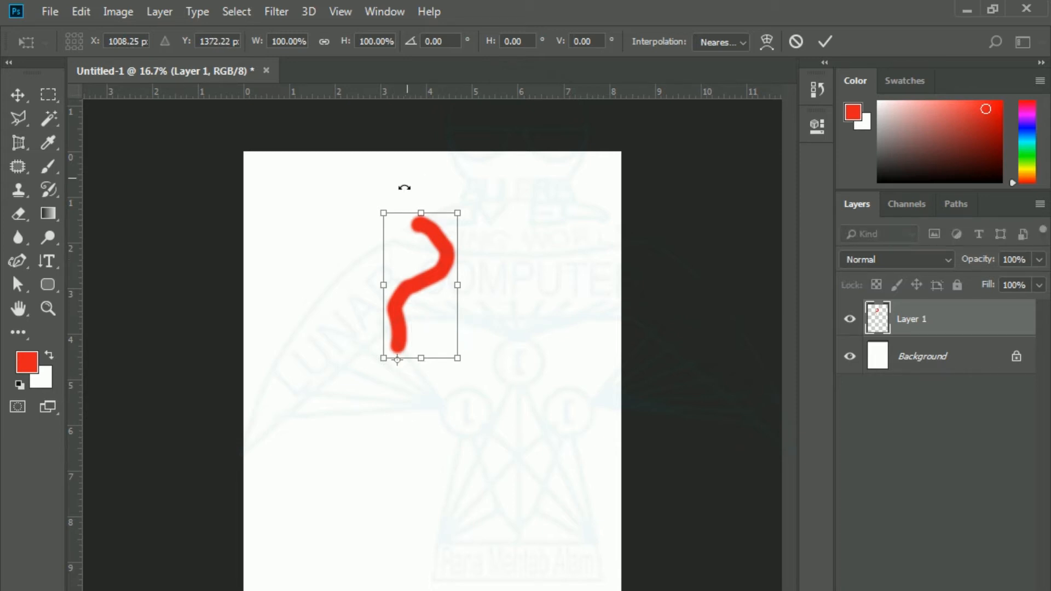
pyautogui.moveTo(416, 199); pyautogui.dragTo(344, 206)
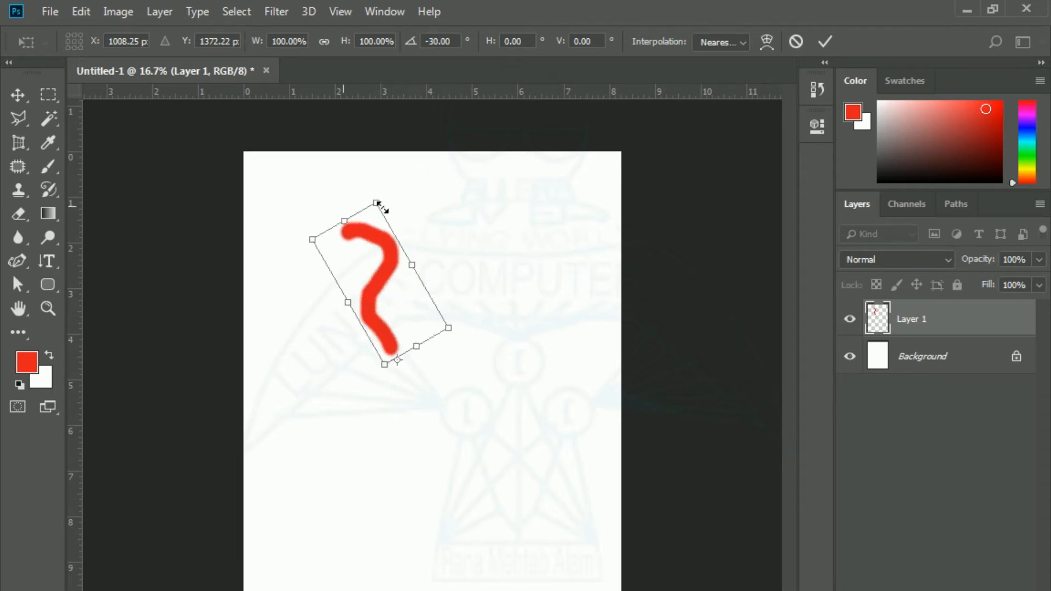
pyautogui.click(824, 41)
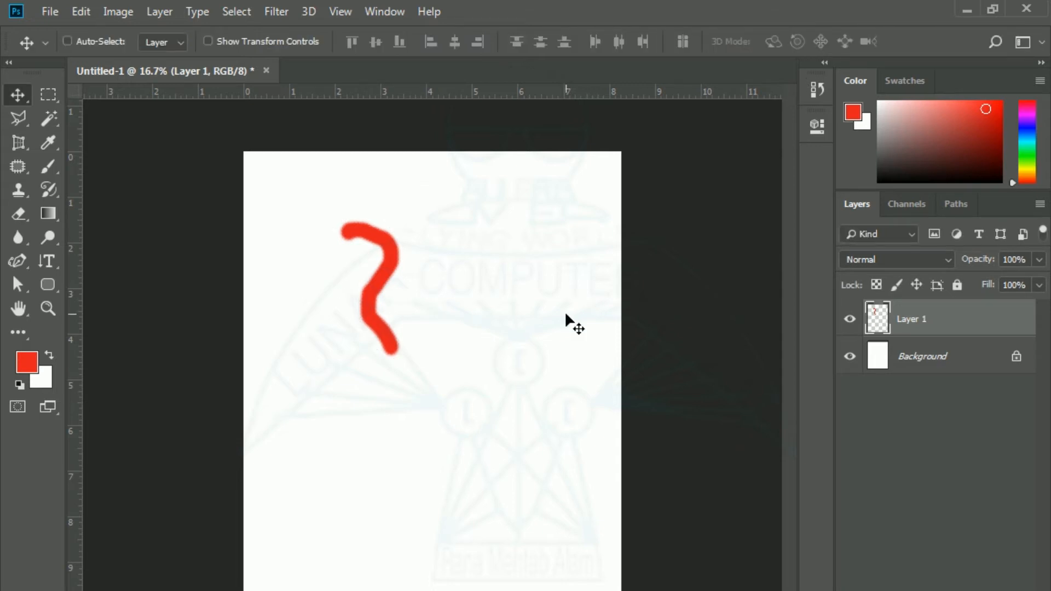
# Step: Repeat the last rotation on successive copies until twelve strokes form a full circle around the pivot
pyautogui.press('ctrl')
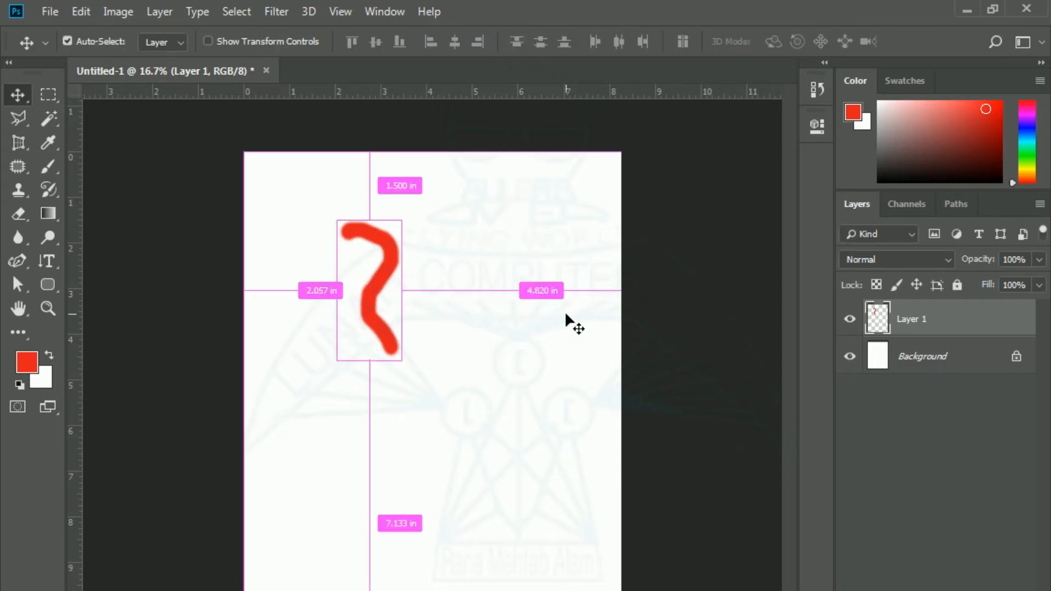
pyautogui.hotkey('ctrl', 'alt', 'shift', 't')
pyautogui.hotkey('ctrl', 'alt', 'shift', 't')
pyautogui.hotkey('ctrl', 'alt', 'shift', 't')
pyautogui.hotkey('ctrl', 'alt', 'shift', 't')
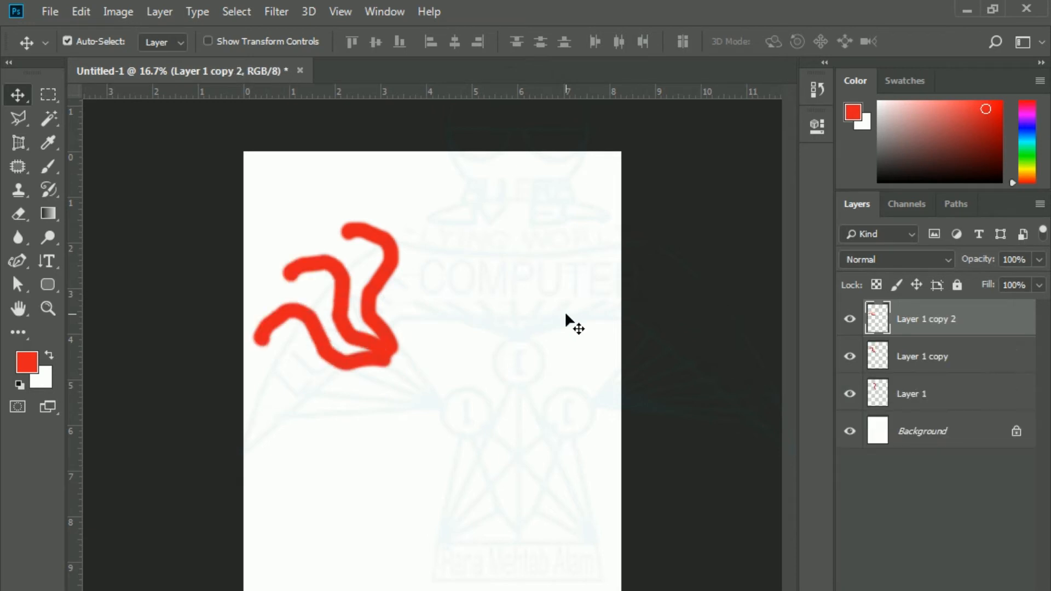
pyautogui.hotkey('ctrl', 'alt', 'shift', 't')
pyautogui.hotkey('ctrl', 'alt', 'shift', 't')
pyautogui.hotkey('ctrl', 'alt', 'shift', 't')
pyautogui.hotkey('ctrl', 'alt', 'shift', 't')
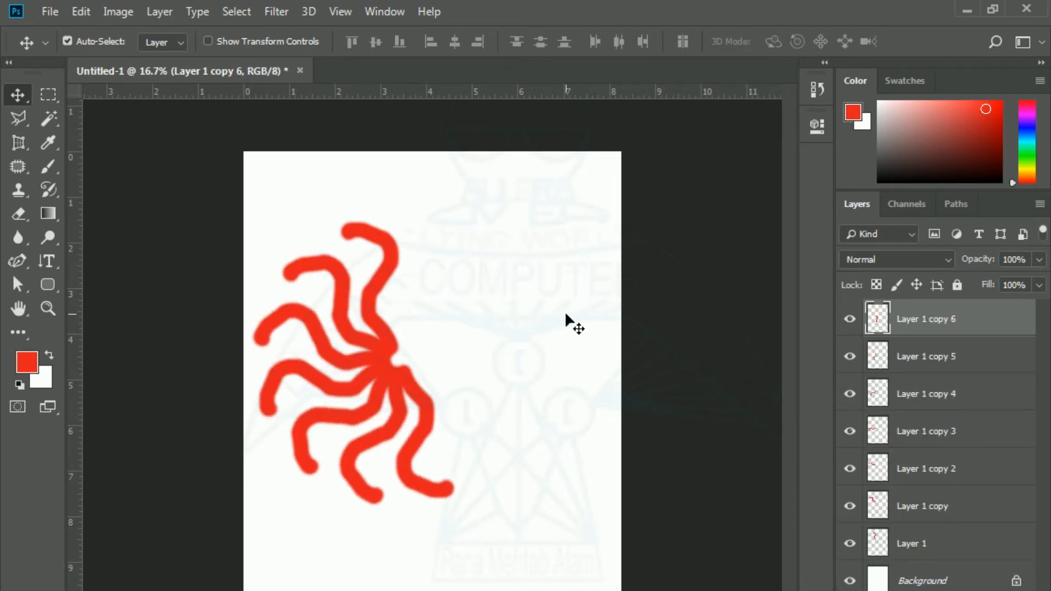
pyautogui.hotkey('ctrl', 'alt', 'shift', 't')
pyautogui.hotkey('ctrl', 'alt', 'shift', 't')
pyautogui.hotkey('ctrl', 'alt', 'shift', 't')
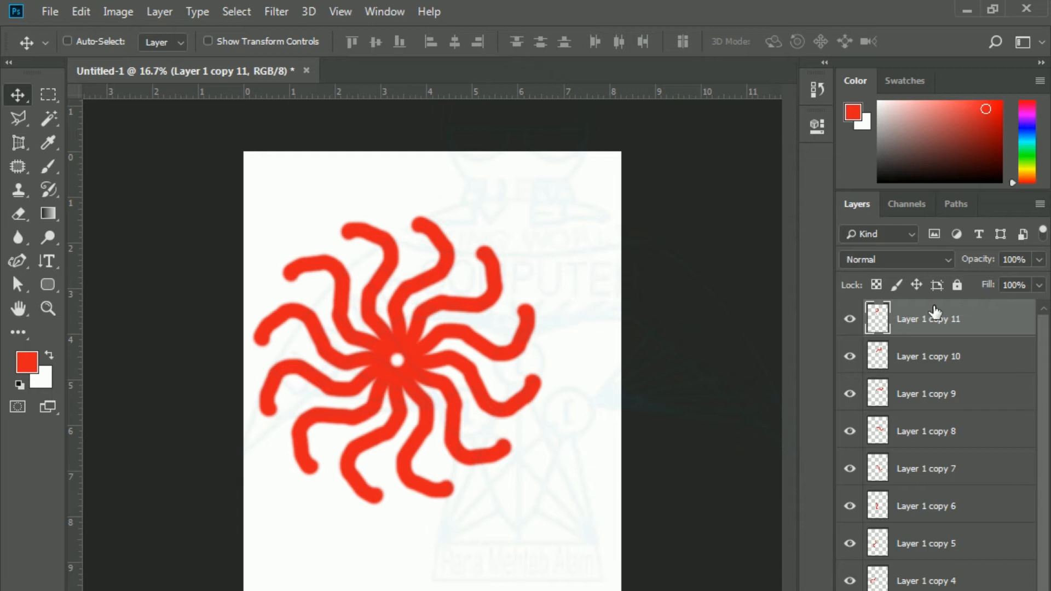
# Step: Merge all the rotated stroke copies down into the single Layer 1
pyautogui.click(936, 350)
pyautogui.click(924, 324)
pyautogui.hotkey('ctrl', 'e')
pyautogui.hotkey('ctrl', 'e')
pyautogui.hotkey('ctrl', 'e')
pyautogui.hotkey('ctrl', 'e')
pyautogui.hotkey('ctrl', 'e')
pyautogui.hotkey('ctrl', 'e')
pyautogui.hotkey('ctrl', 'e')
pyautogui.hotkey('ctrl', 'e')
pyautogui.hotkey('ctrl', 'e')
pyautogui.hotkey('ctrl', 'e')
pyautogui.hotkey('ctrl', 'e')
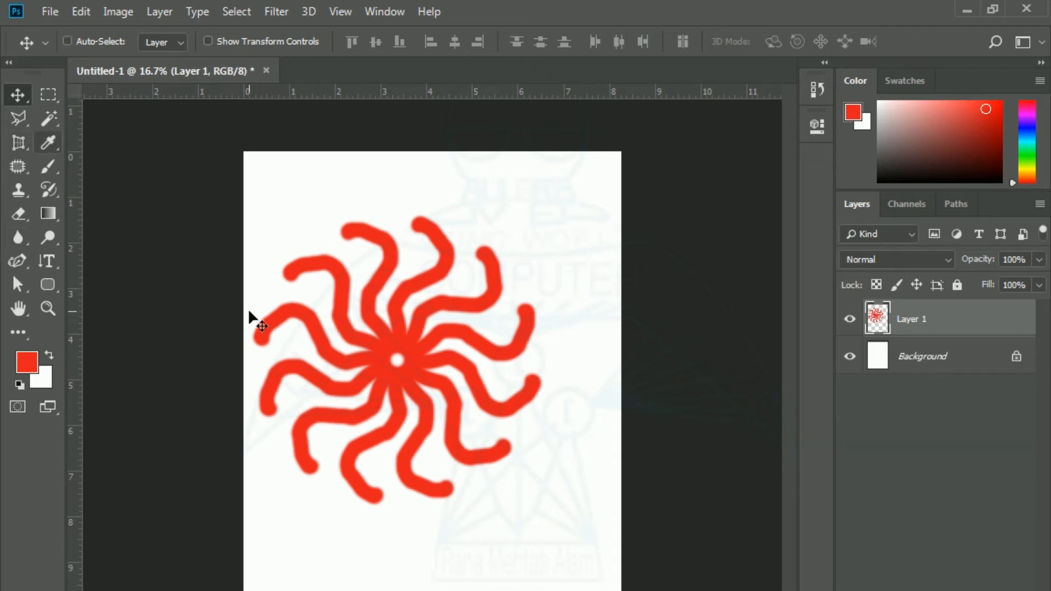
# Step: Scale the merged flower proportionally to 25.60% and move it near the centre of the page
pyautogui.moveTo(399, 383); pyautogui.dragTo(439, 393)
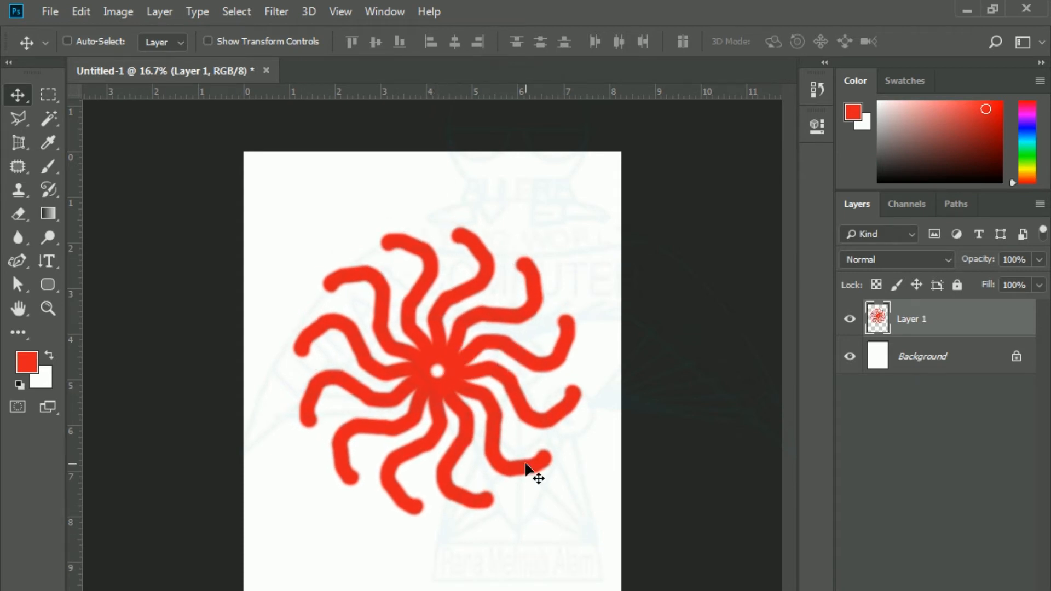
pyautogui.hotkey('ctrl', 't')
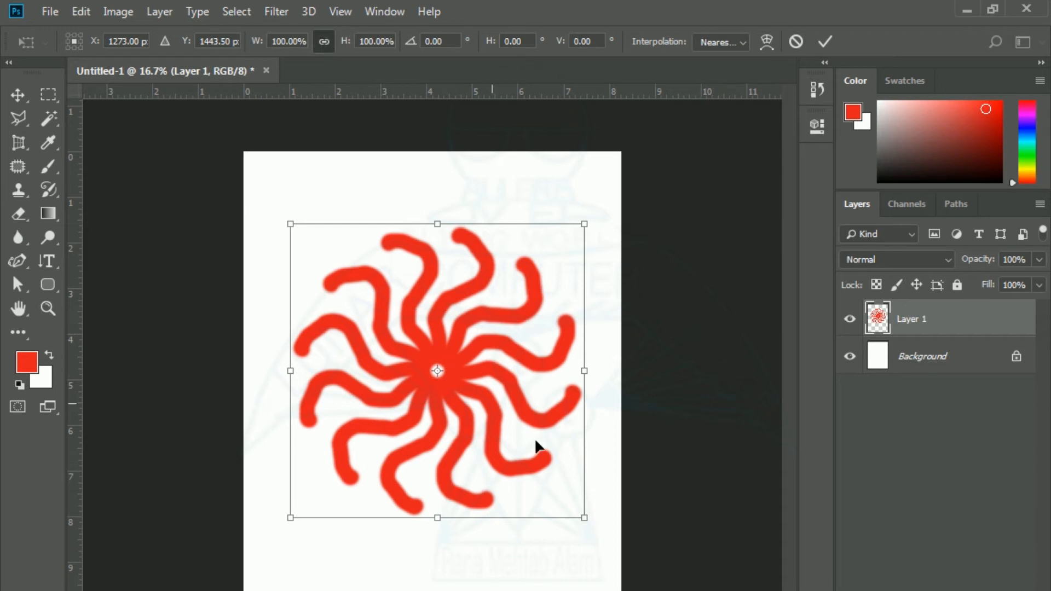
pyautogui.moveTo(584, 517); pyautogui.dragTo(365, 300)
pyautogui.moveTo(319, 265)
pyautogui.mouseDown()
pyautogui.moveTo(335, 277)
pyautogui.moveTo(327, 268)
pyautogui.mouseUp()
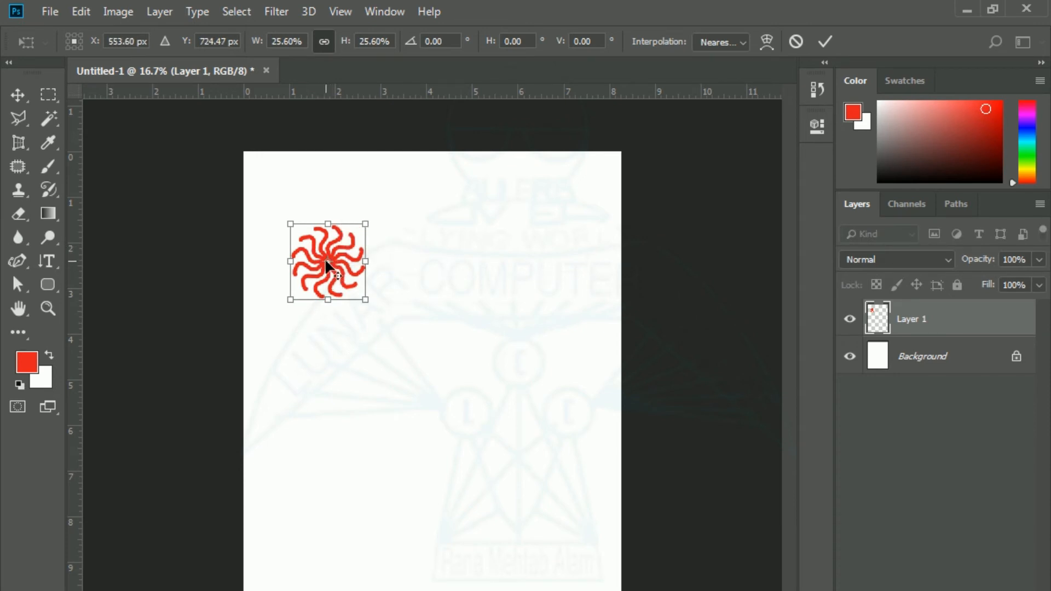
pyautogui.doubleClick(299, 281)
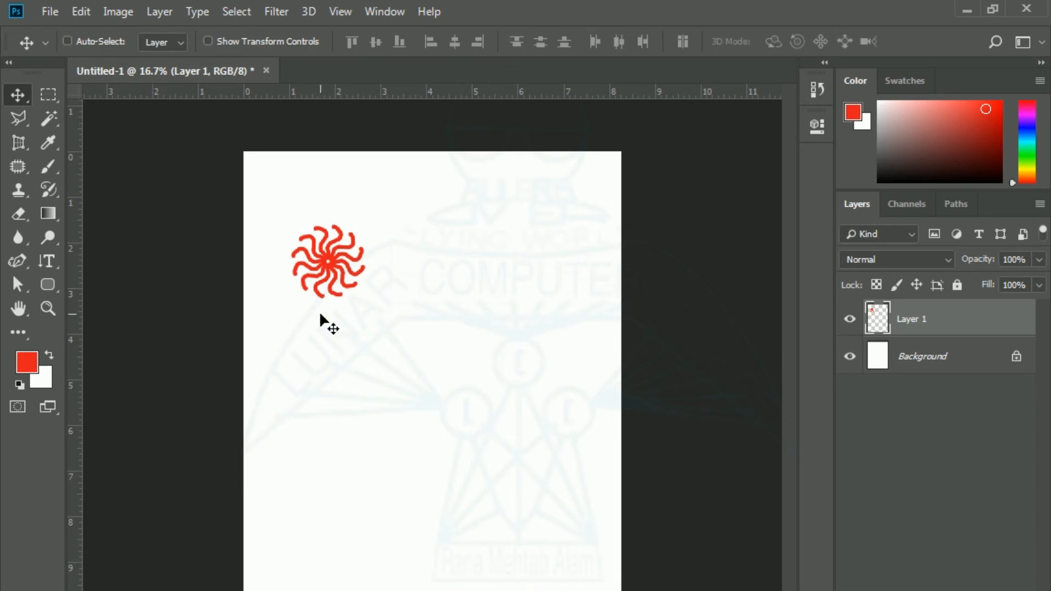
pyautogui.moveTo(317, 276); pyautogui.dragTo(405, 375)
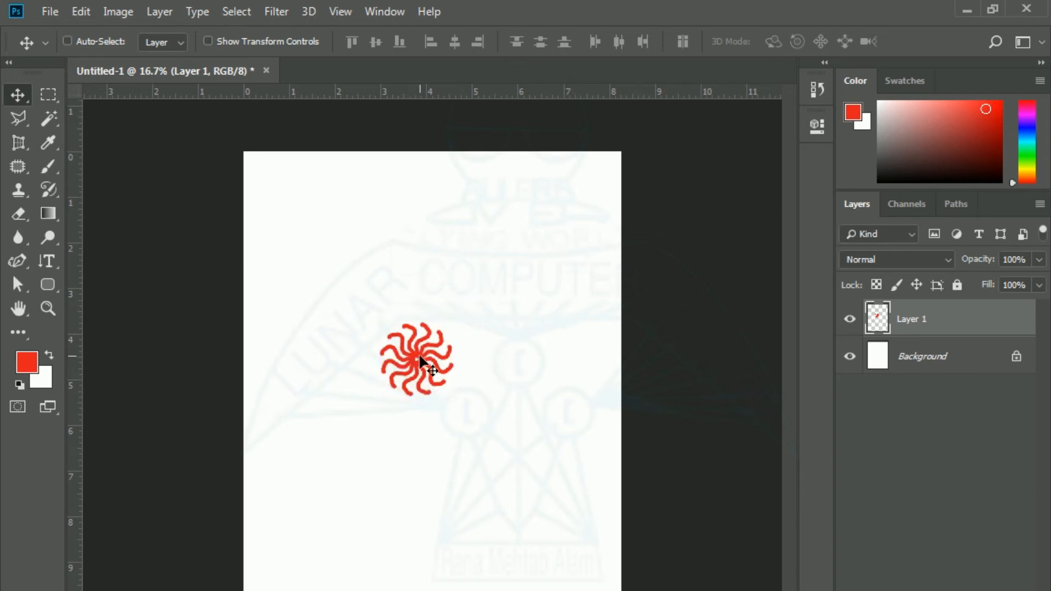
# Step: Duplicate the flower straight above the original and scale the copy down proportionally to a much smaller size
pyautogui.moveTo(421, 375); pyautogui.dragTo(423, 284)
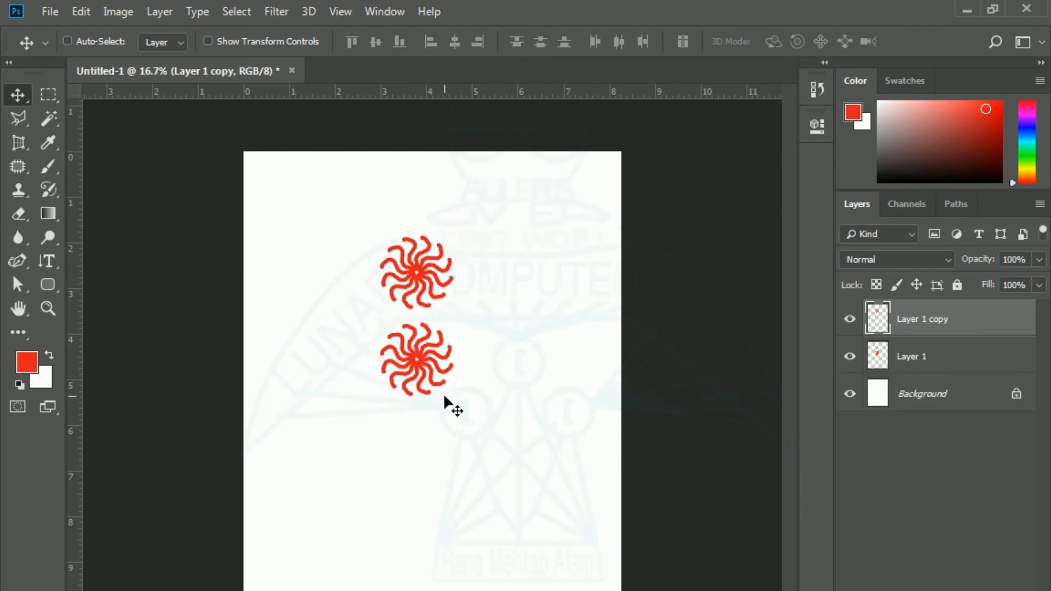
pyautogui.hotkey('ctrl', 't')
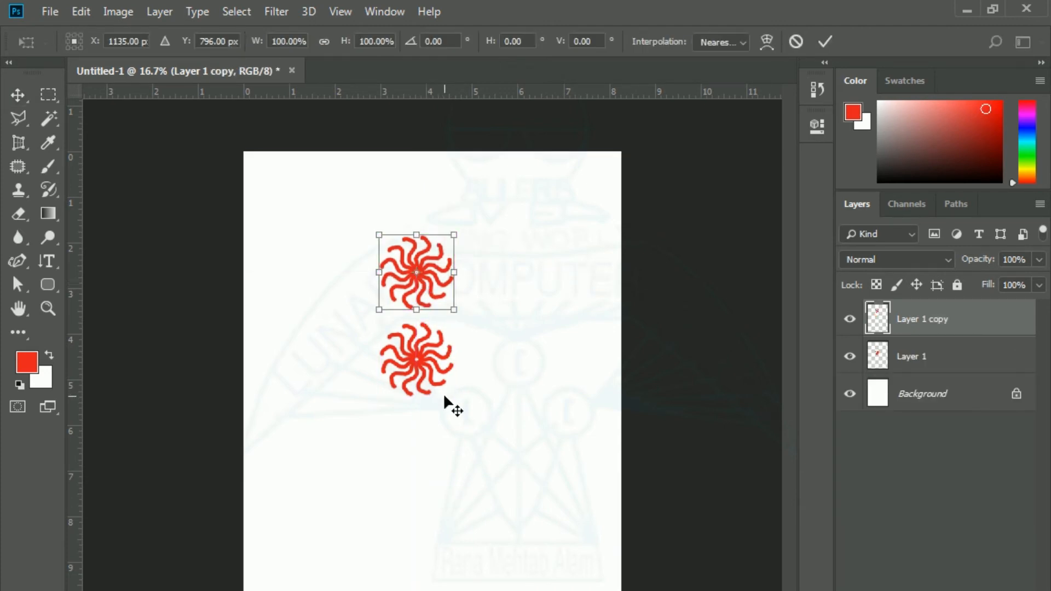
pyautogui.click(324, 47)
pyautogui.moveTo(376, 230); pyautogui.dragTo(441, 283)
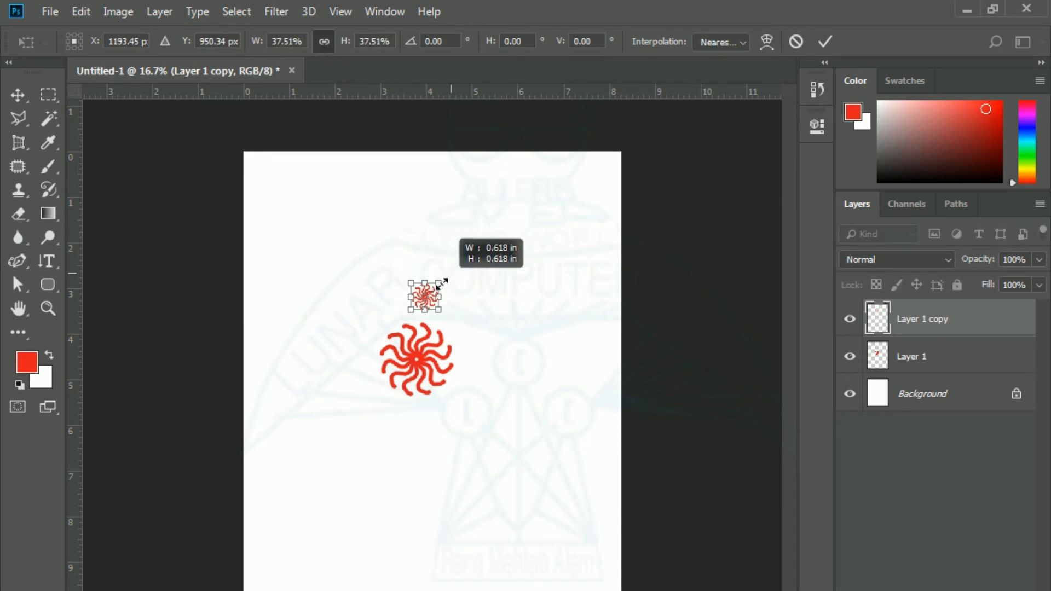
pyautogui.press('Return')
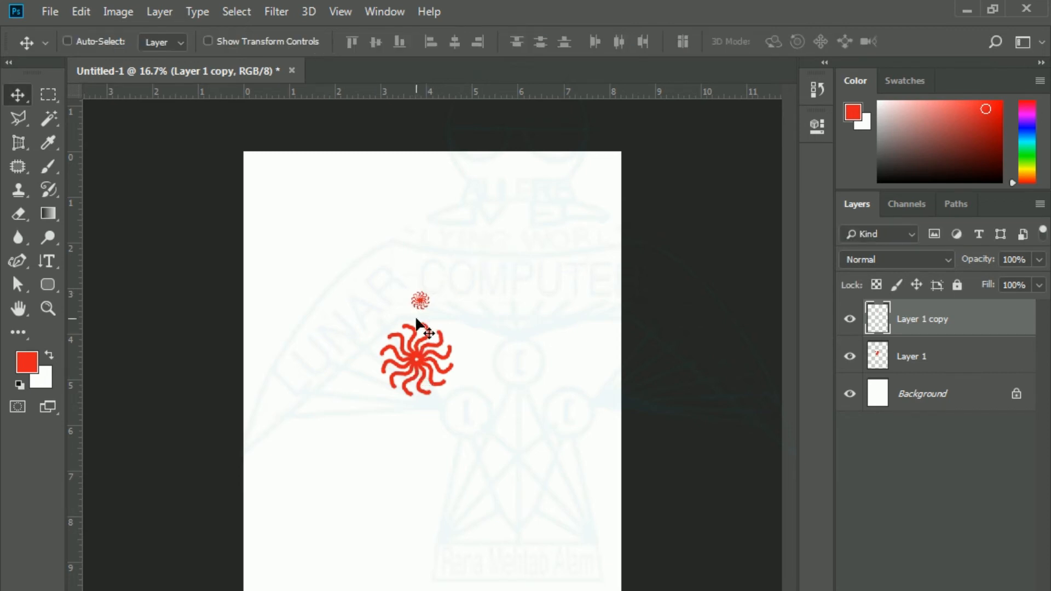
# Step: Move the small flower directly above the large flower's centre and rotate it 15° about that centre
pyautogui.moveTo(424, 299); pyautogui.dragTo(417, 307)
pyautogui.click(48, 306)
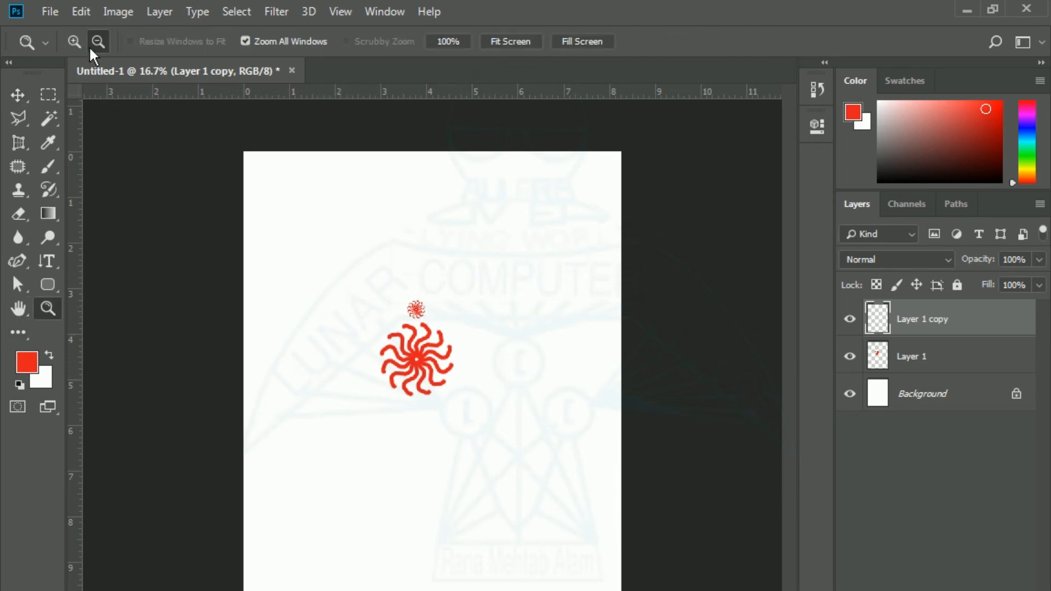
pyautogui.click(74, 41)
pyautogui.moveTo(306, 256); pyautogui.dragTo(556, 486)
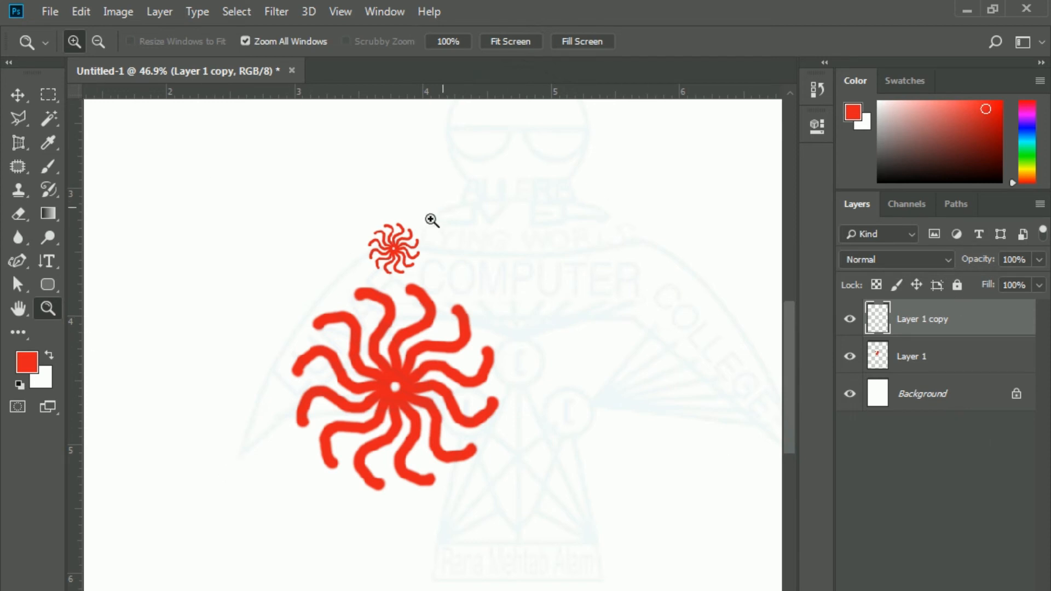
pyautogui.click(25, 100)
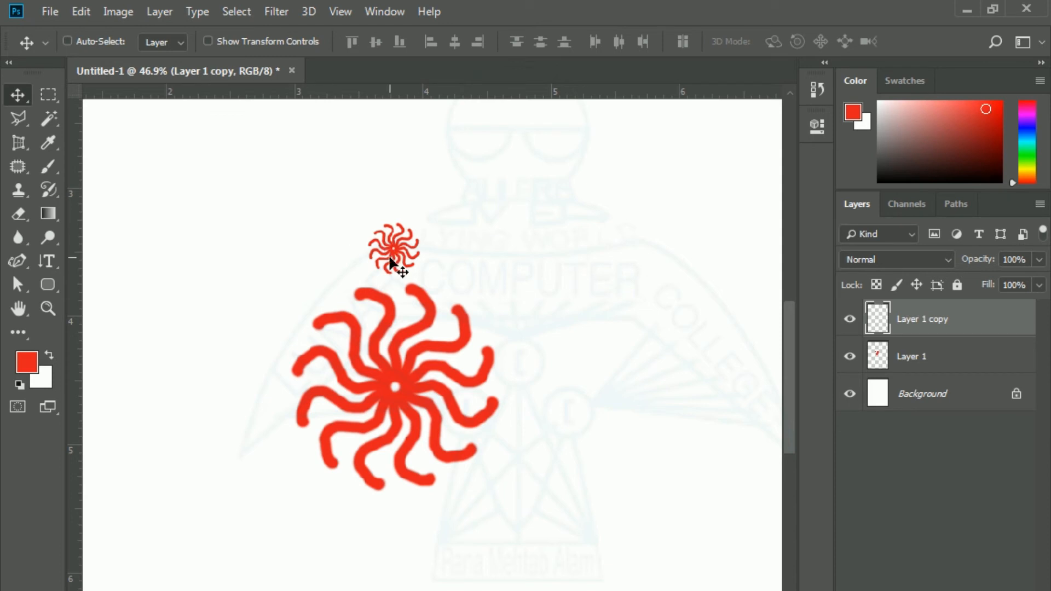
pyautogui.hotkey('ctrl', 't')
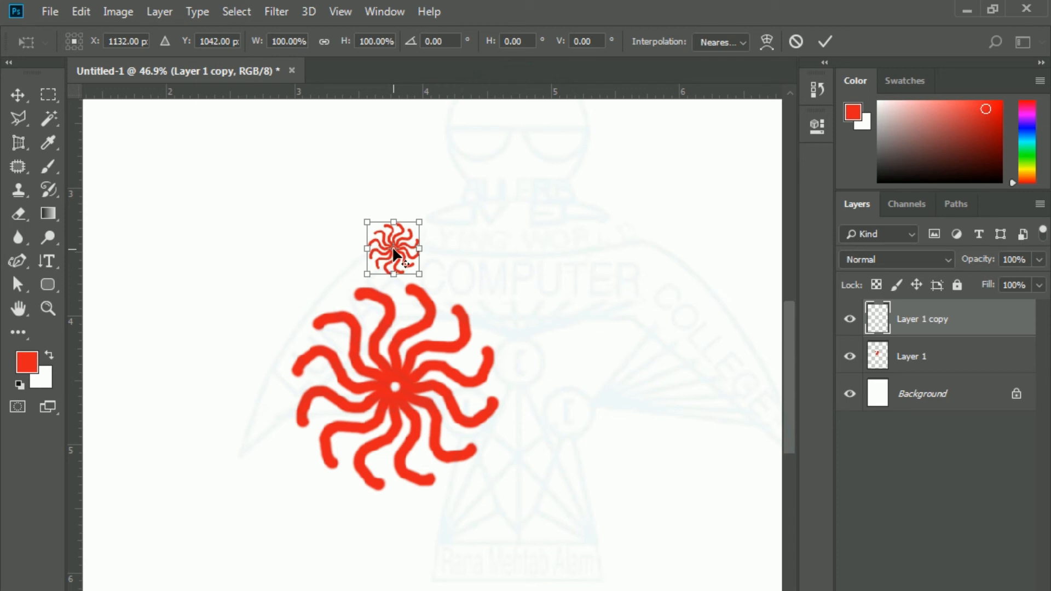
pyautogui.moveTo(392, 249); pyautogui.dragTo(394, 387)
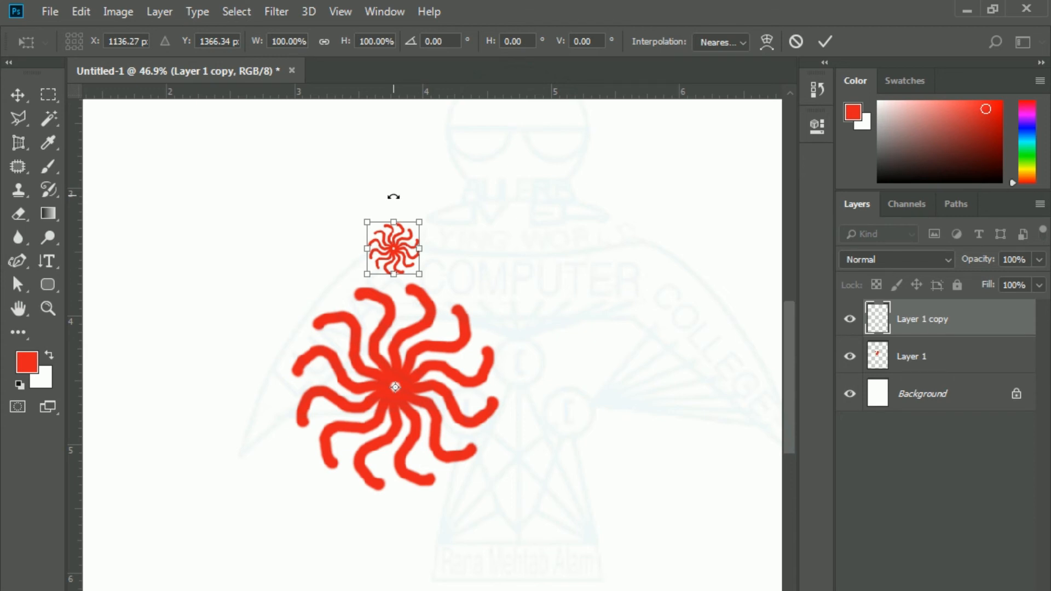
pyautogui.moveTo(394, 196); pyautogui.dragTo(446, 213)
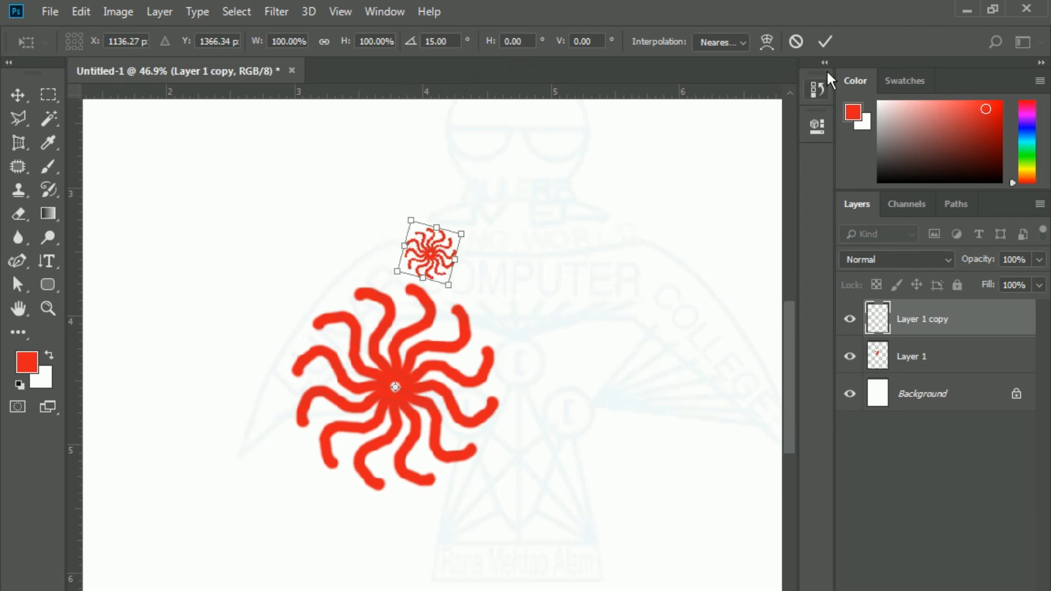
pyautogui.click(822, 38)
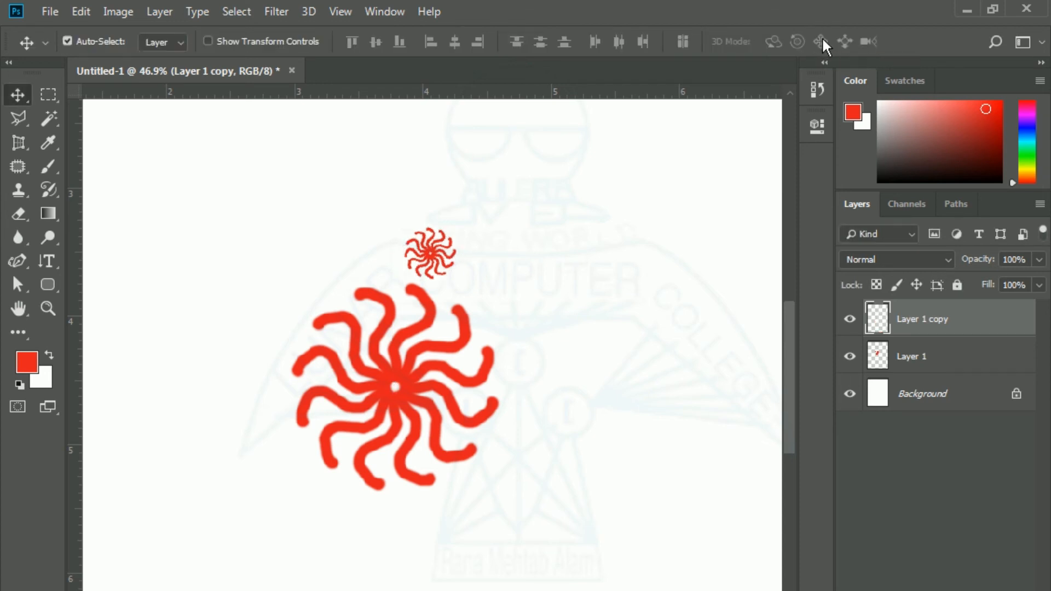
# Step: Repeat the 15° rotation on successive copies until 24 small flowers form a full ring around the large flower
pyautogui.hotkey('ctrl', 'alt', 'shift', 't')
pyautogui.hotkey('ctrl', 'alt', 'shift', 't')
pyautogui.hotkey('ctrl', 'alt', 'shift', 't')
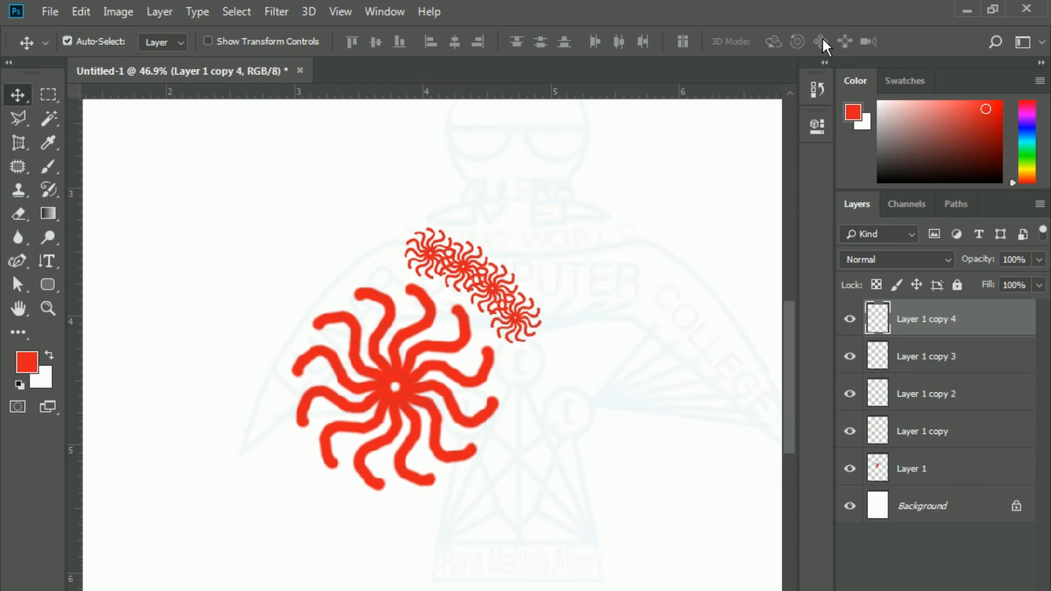
pyautogui.hotkey('ctrl', 'alt', 'shift', 't')
pyautogui.hotkey('ctrl', 'alt', 'shift', 't')
pyautogui.hotkey('ctrl', 'alt', 'shift', 't')
pyautogui.hotkey('ctrl', 'alt', 'shift', 't')
pyautogui.hotkey('ctrl', 'alt', 'shift', 't')
pyautogui.hotkey('ctrl', 'alt', 'shift', 't')
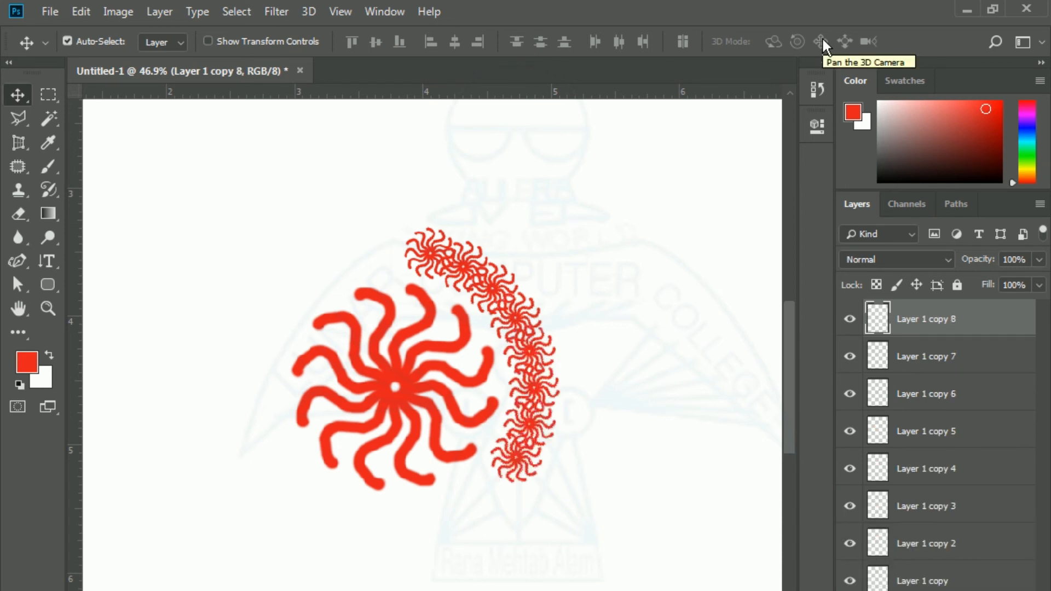
pyautogui.hotkey('ctrl', 'alt', 'shift', 't')
pyautogui.hotkey('ctrl', 'alt', 'shift', 't')
pyautogui.hotkey('ctrl', 'alt', 'shift', 't')
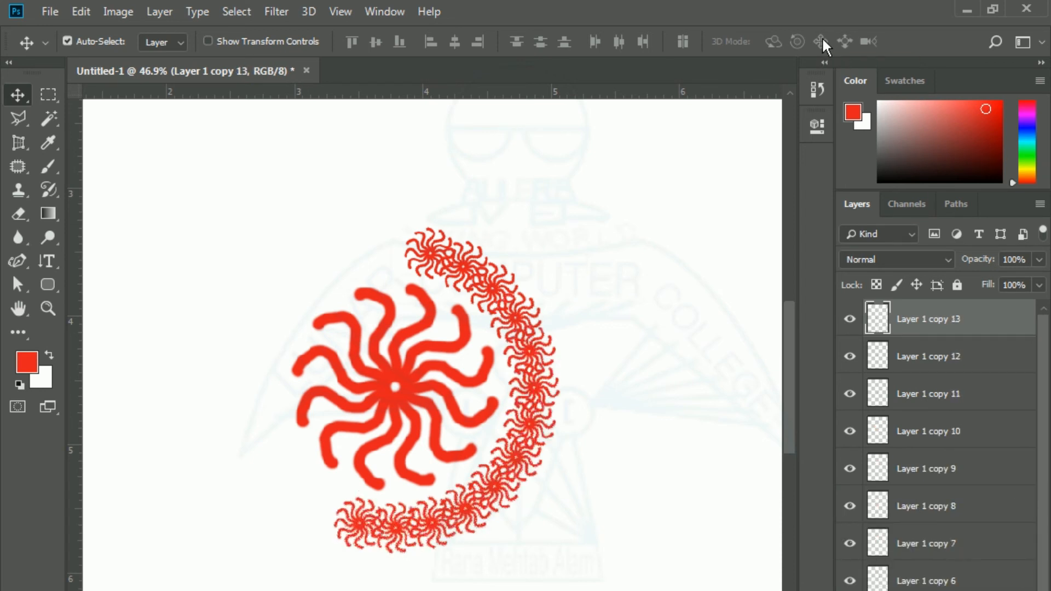
pyautogui.hotkey('ctrl', 'alt', 'shift', 't')
pyautogui.hotkey('ctrl', 'alt', 'shift', 't')
pyautogui.hotkey('ctrl', 'alt', 'shift', 't')
pyautogui.hotkey('ctrl', 'alt', 'shift', 't')
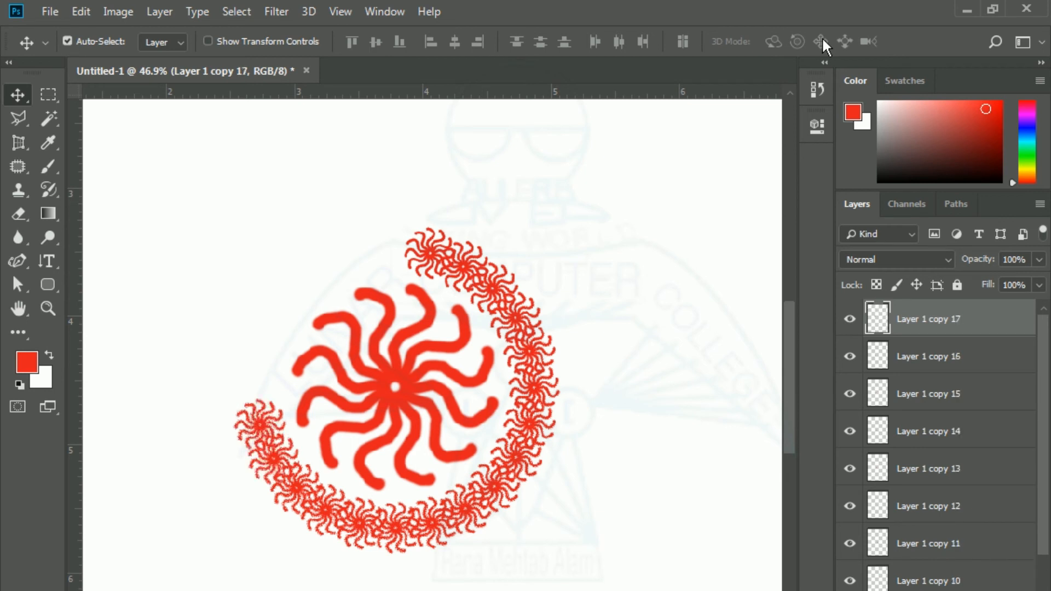
pyautogui.hotkey('ctrl', 'alt', 'shift', 't')
pyautogui.hotkey('ctrl', 'alt', 'shift', 't')
pyautogui.hotkey('ctrl', 'alt', 'shift', 't')
pyautogui.hotkey('ctrl', 'alt', 'shift', 't')
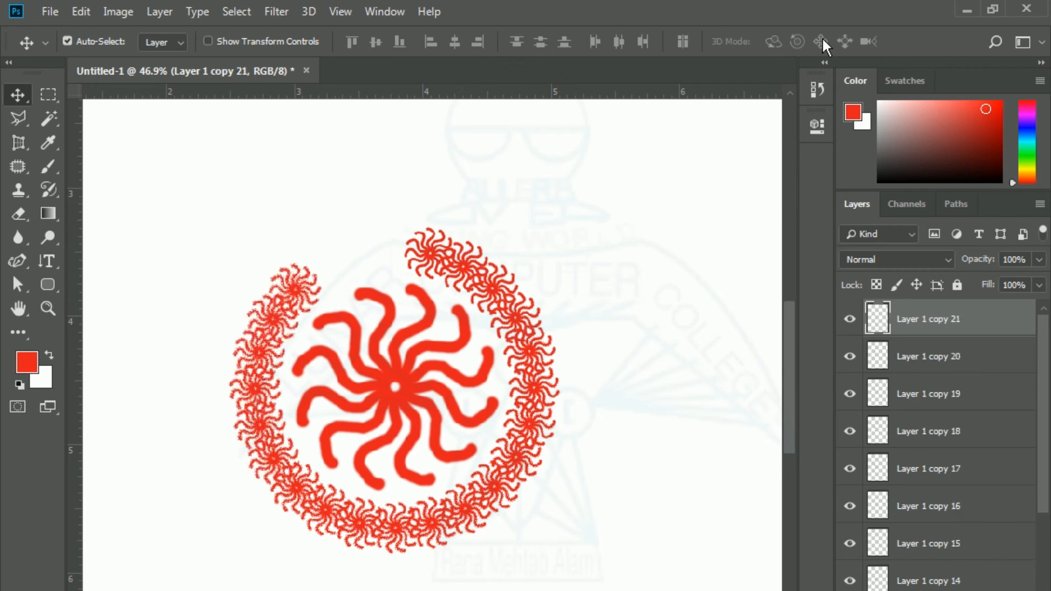
pyautogui.hotkey('ctrl', 'alt', 'shift', 't')
pyautogui.hotkey('ctrl', 'alt', 'shift', 't')
pyautogui.hotkey('ctrl', 'alt', 'shift', 't')
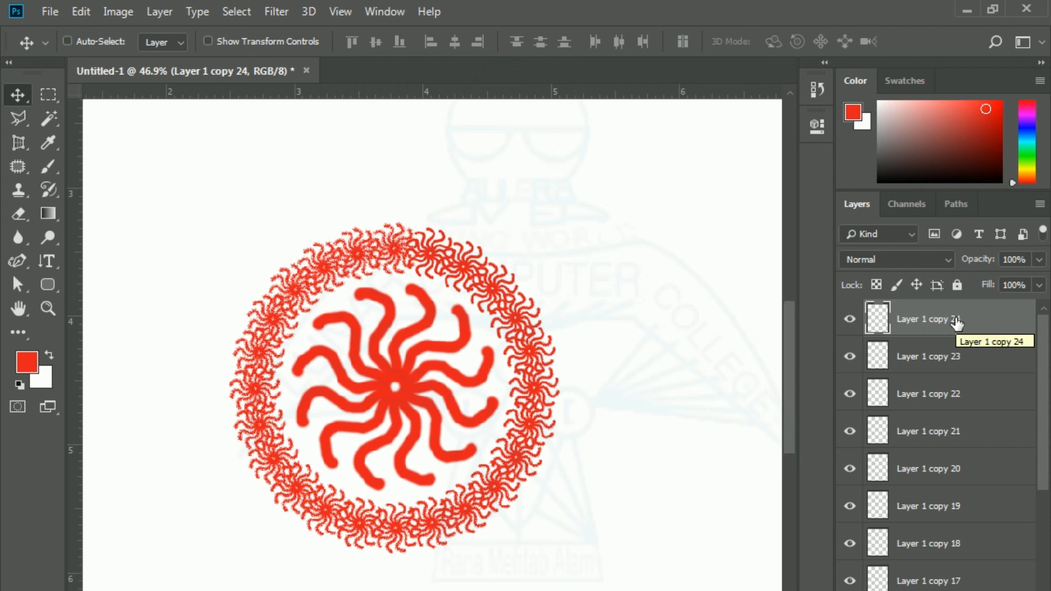
# Step: Merge all the small flower copies down into the single Layer 1 copy, keeping Layer 1 separate
pyautogui.press('Delete')
pyautogui.press('Delete')
pyautogui.press('Delete')
pyautogui.press('Delete')
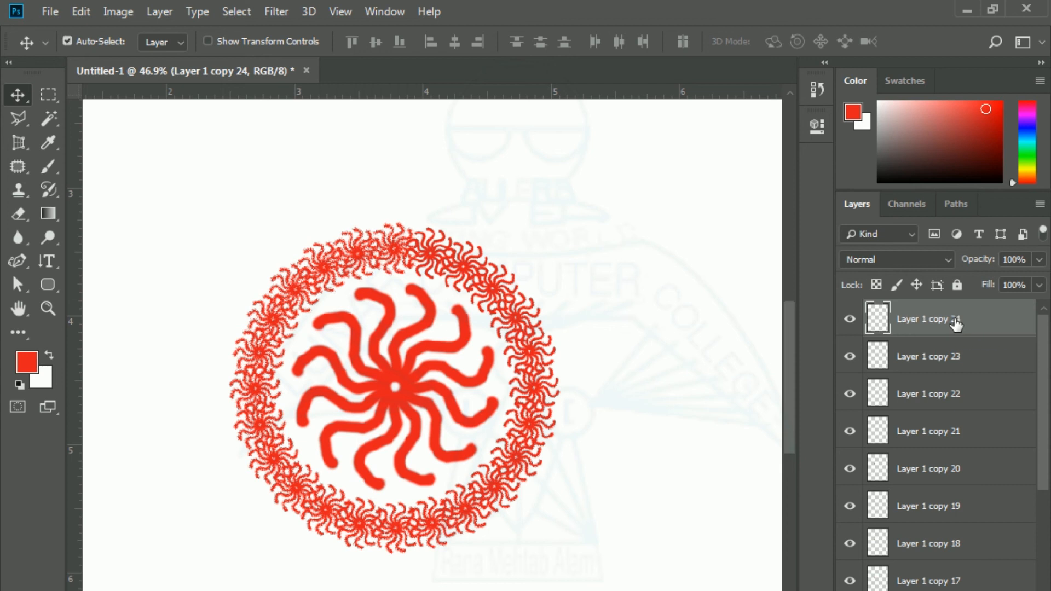
pyautogui.press('Delete')
pyautogui.press('Delete')
pyautogui.press('Delete')
pyautogui.press('Delete')
pyautogui.press('Delete')
pyautogui.press('Delete')
pyautogui.press('Delete')
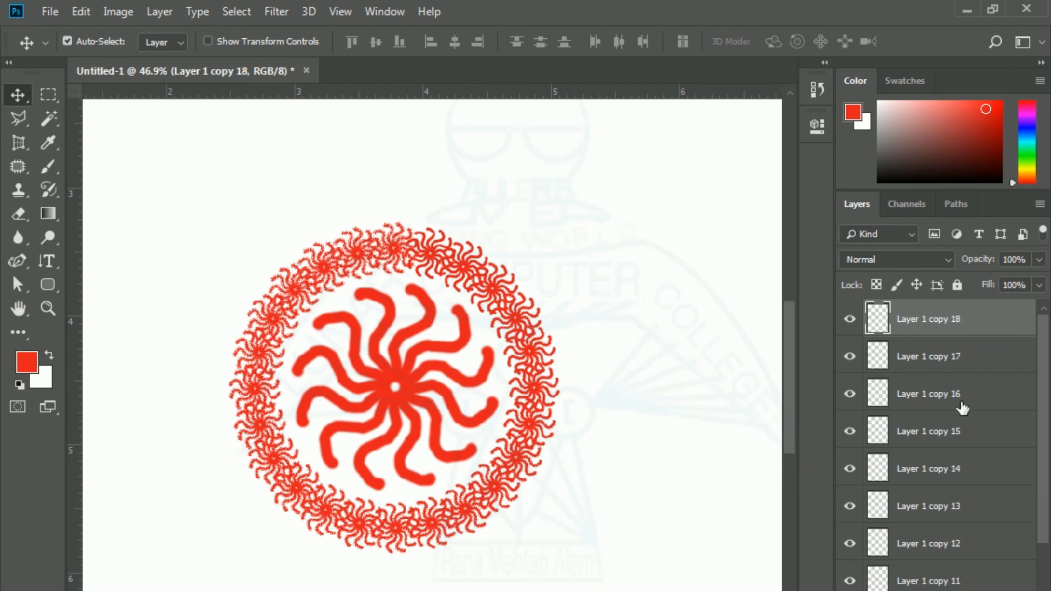
pyautogui.press('Delete')
pyautogui.press('Delete')
pyautogui.press('Delete')
pyautogui.press('Delete')
pyautogui.press('Delete')
pyautogui.press('Delete')
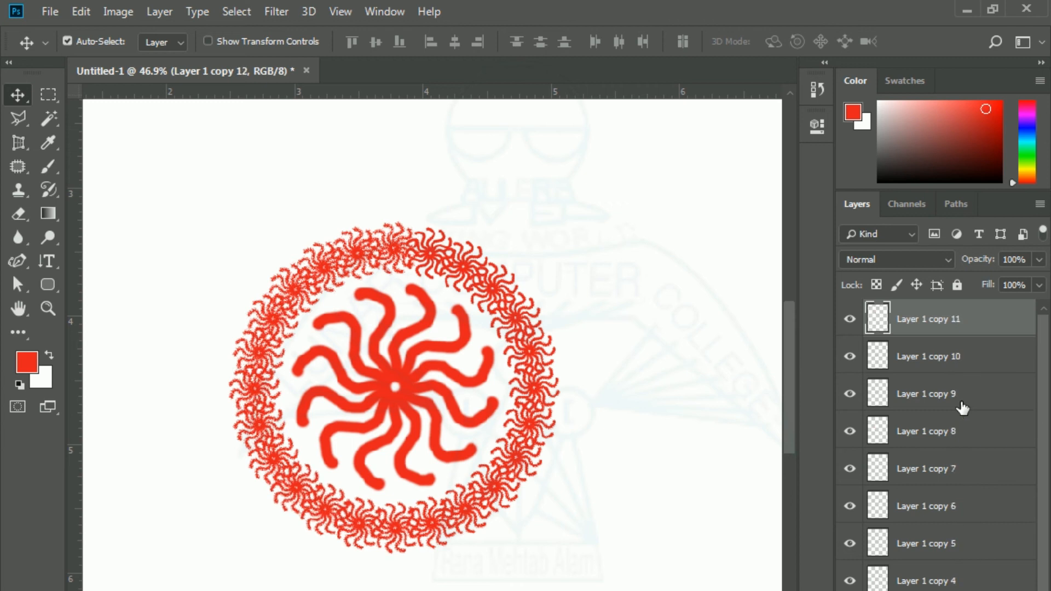
pyautogui.press('Delete')
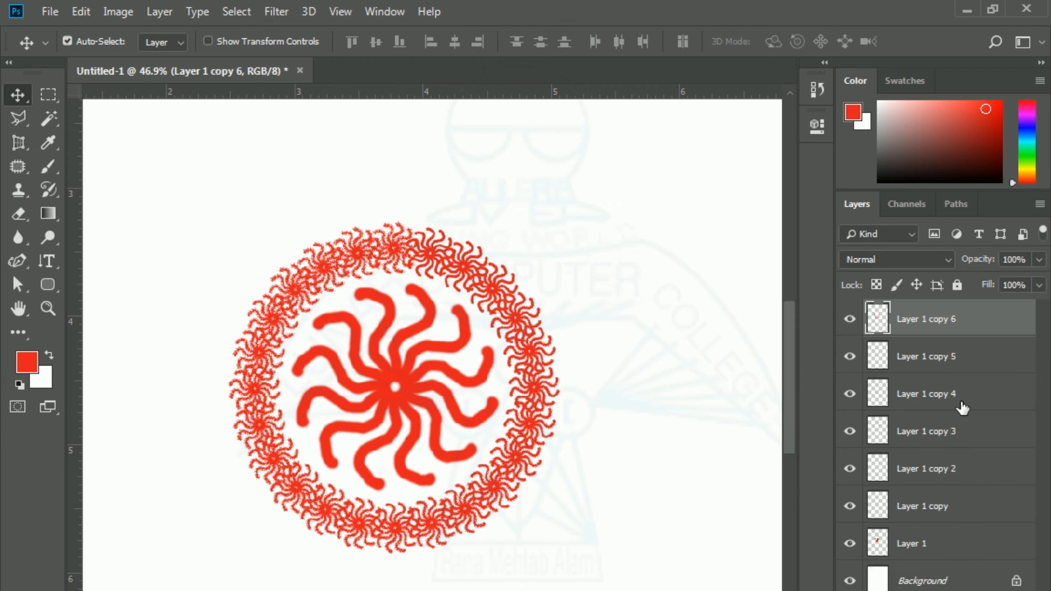
pyautogui.press('Delete')
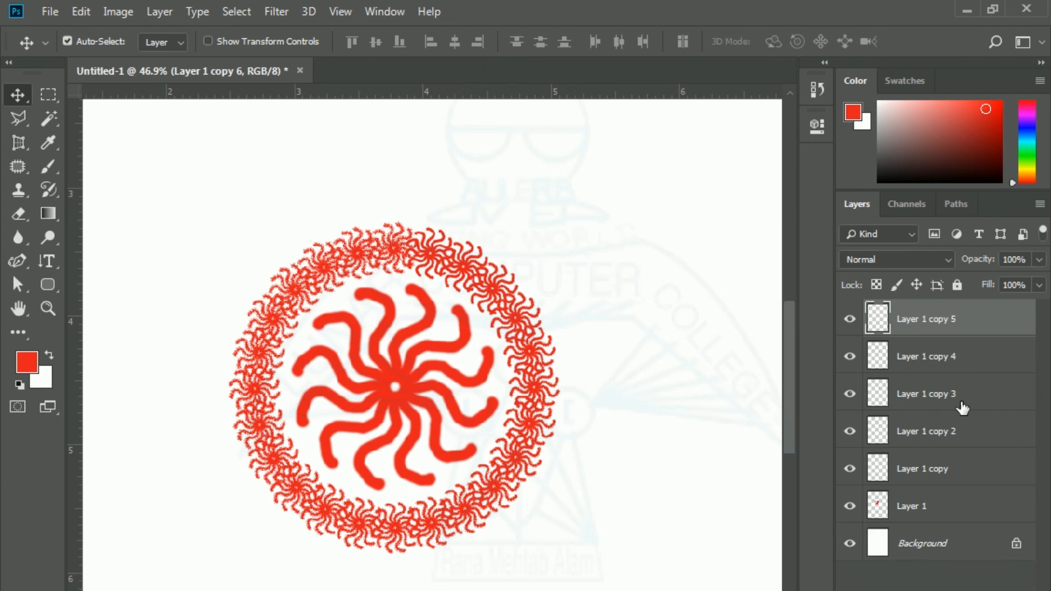
pyautogui.press('Delete')
pyautogui.press('Delete')
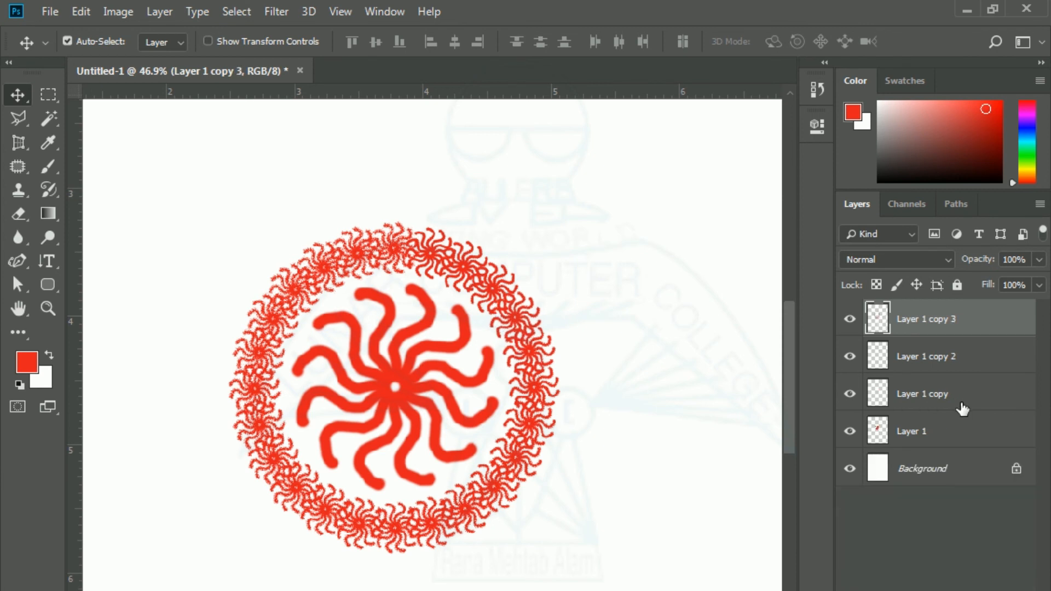
pyautogui.press('Delete')
pyautogui.press('Delete')
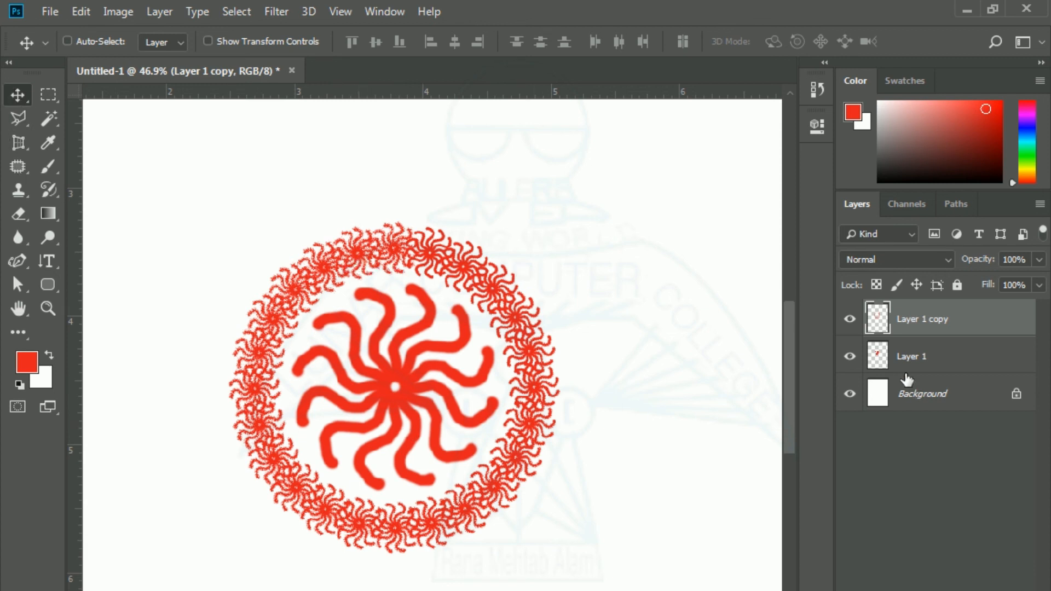
# Step: Shift the large flower on Layer 1 and the ring on Layer 1 copy slightly off-centre from each other
pyautogui.click(913, 357)
pyautogui.moveTo(436, 399)
pyautogui.mouseDown()
pyautogui.moveTo(521, 464)
pyautogui.moveTo(446, 392)
pyautogui.mouseUp()
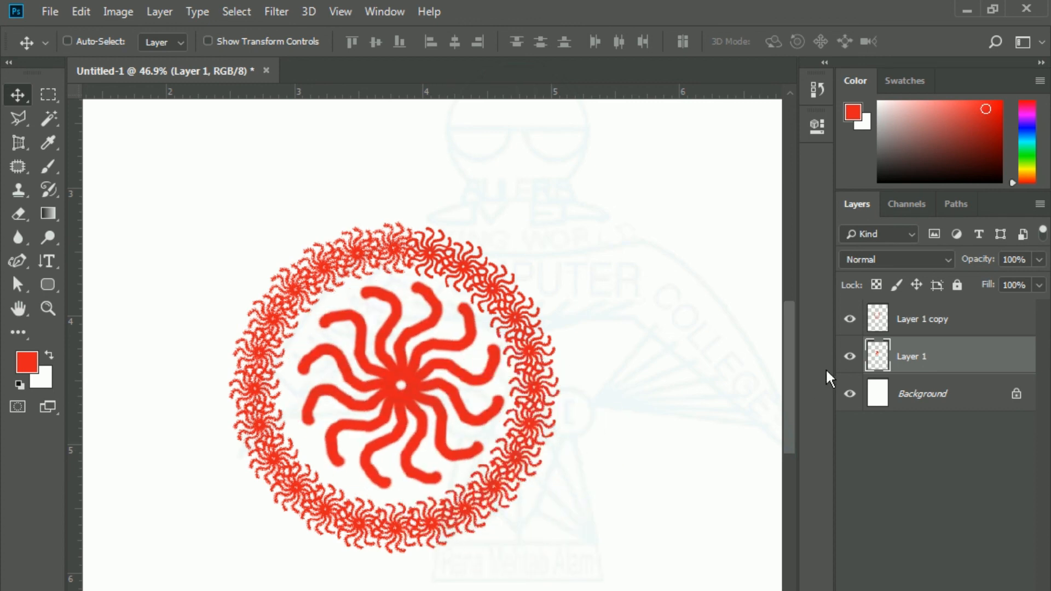
pyautogui.click(933, 323)
pyautogui.moveTo(504, 499); pyautogui.dragTo(489, 482)
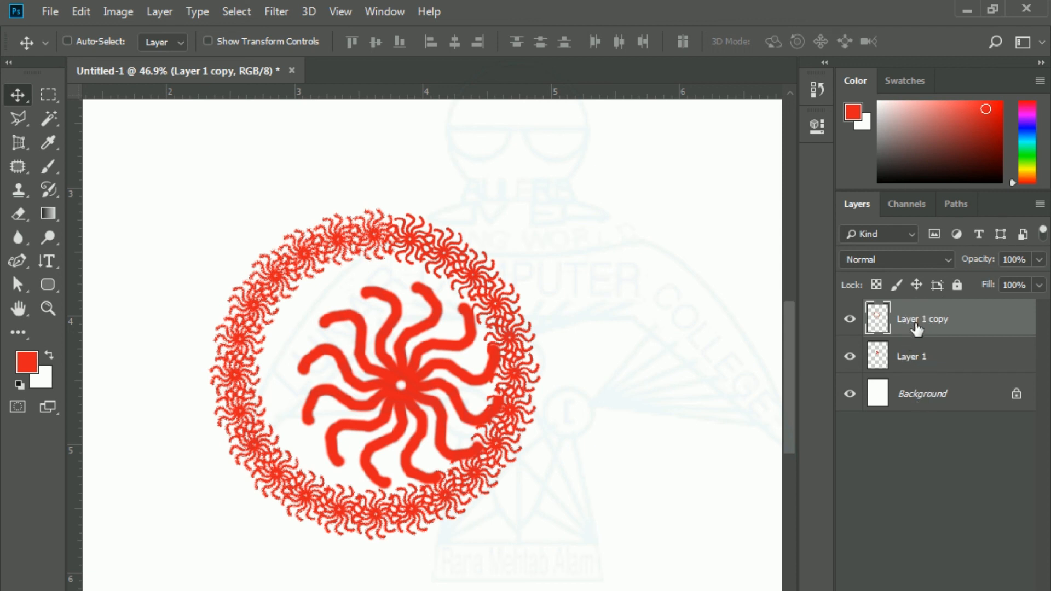
# Step: Align the vertical and horizontal centres of Layer 1 and Layer 1 copy so the flower sits centred in the ring
pyautogui.keyDown('ctrl'); pyautogui.click(925, 357); pyautogui.keyUp('ctrl')
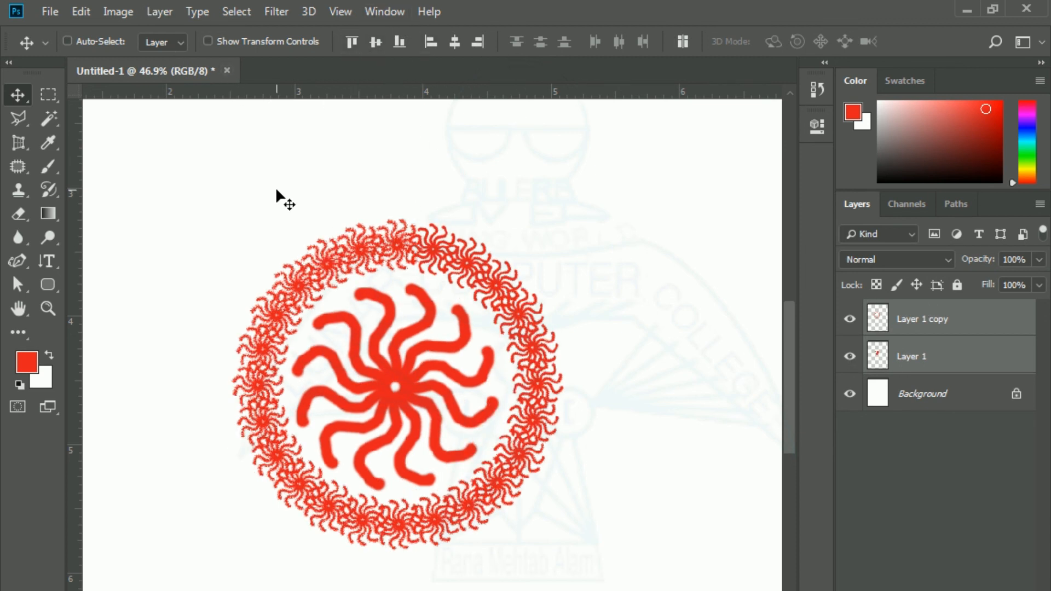
pyautogui.click(375, 43)
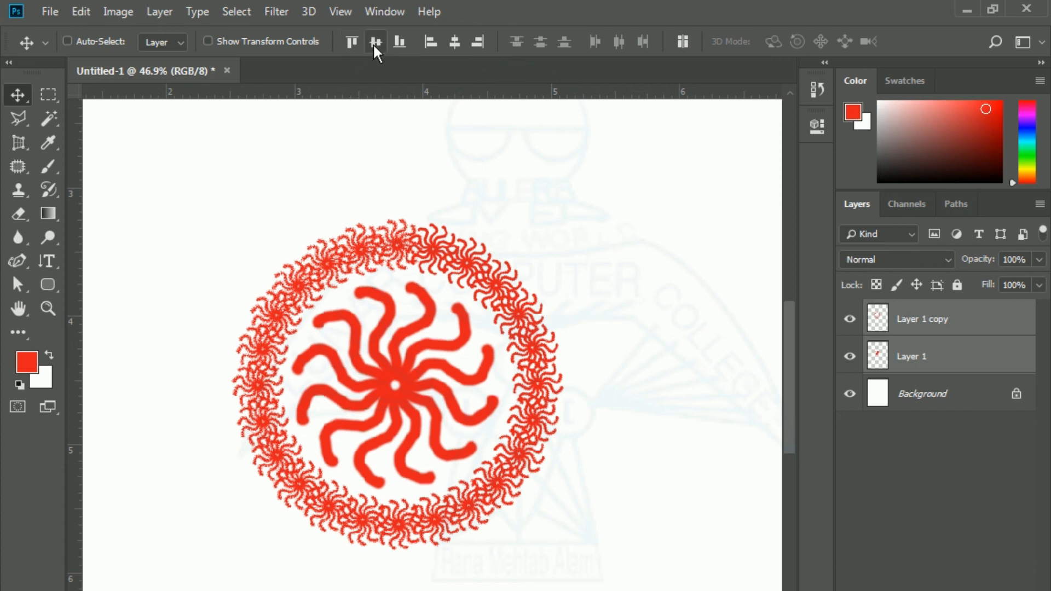
pyautogui.click(454, 43)
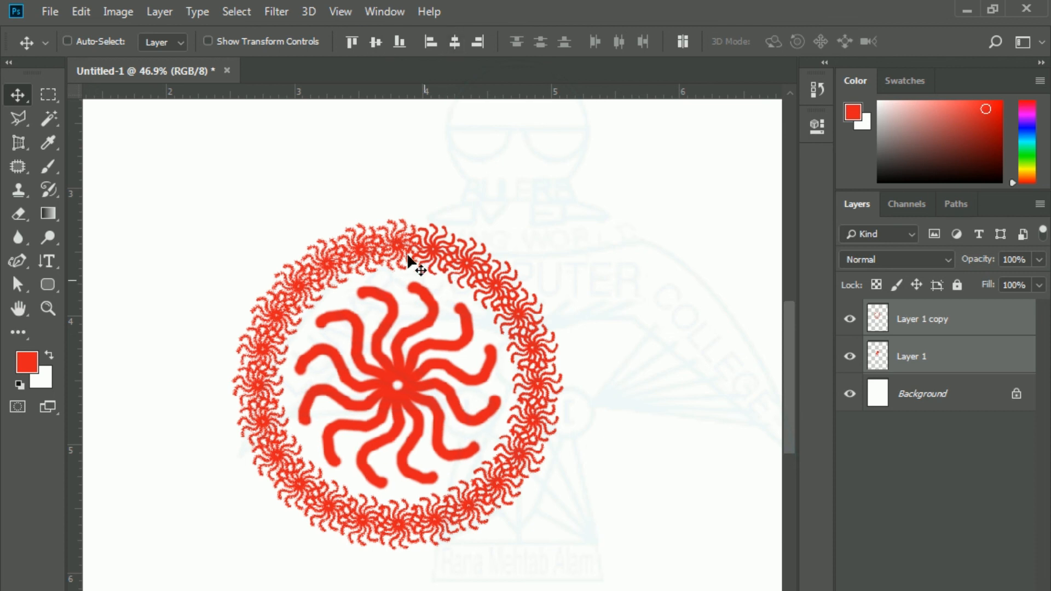